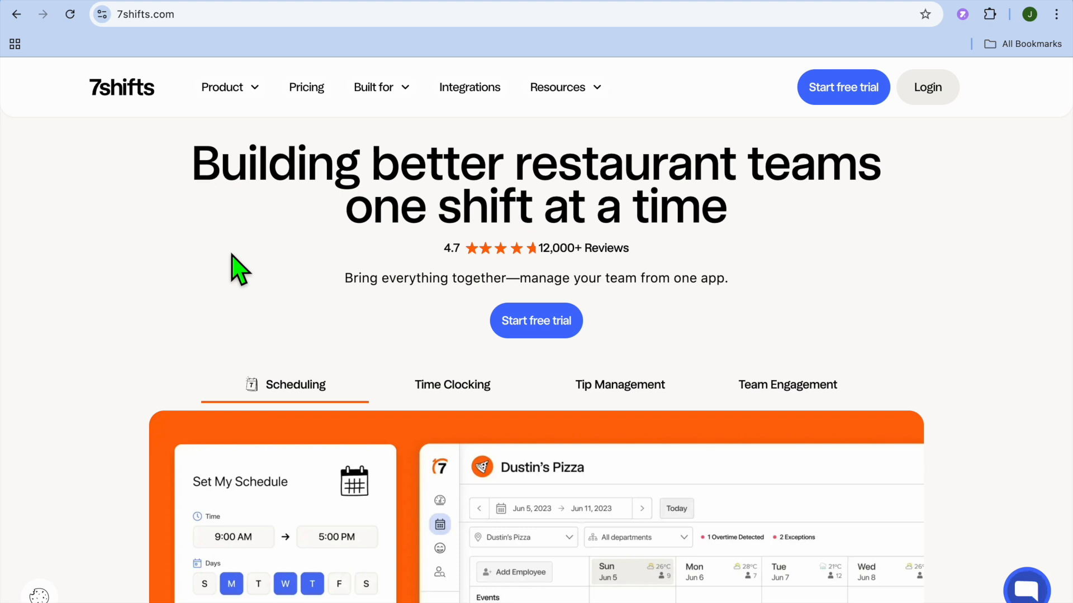
pyautogui.scroll(-3, 240, 270)
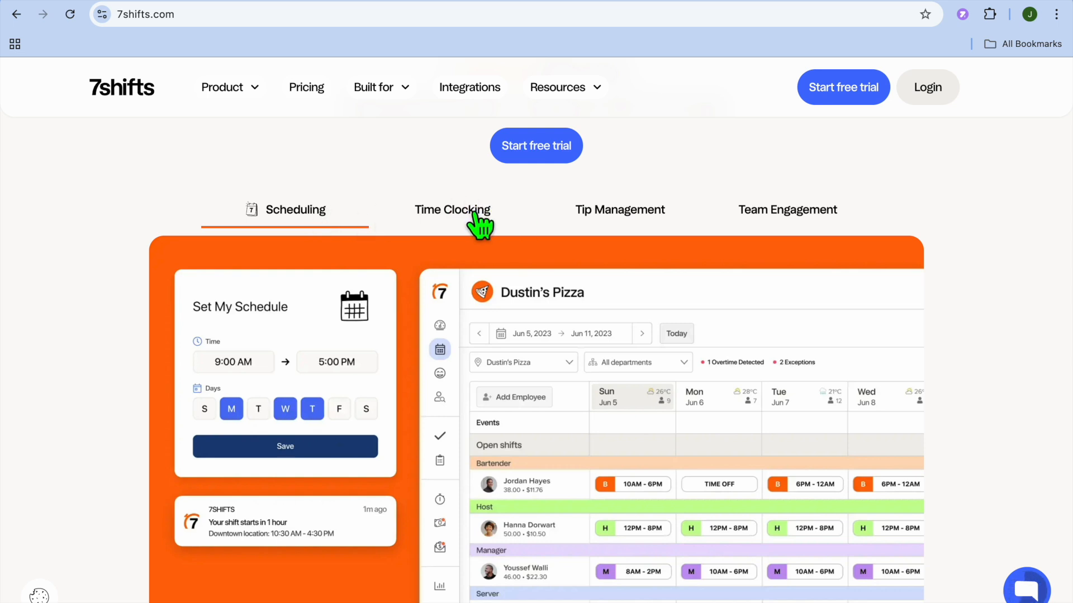
pyautogui.scroll(3, 807, 220)
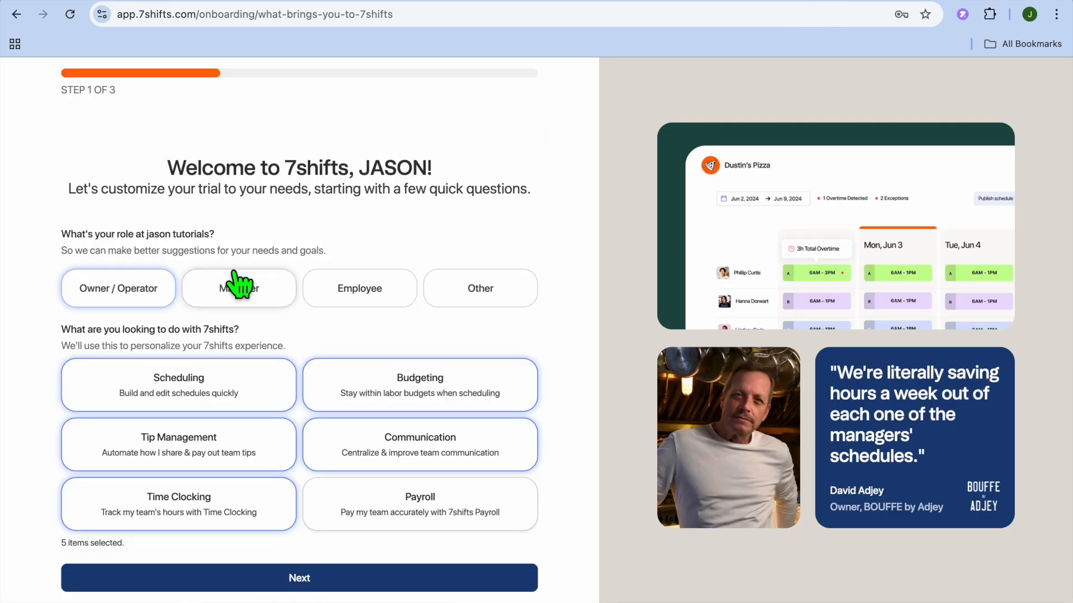
# Answer the current scheduling method question with I'm a new restaurant in the onboarding questionnaire
pyautogui.click(203, 383)
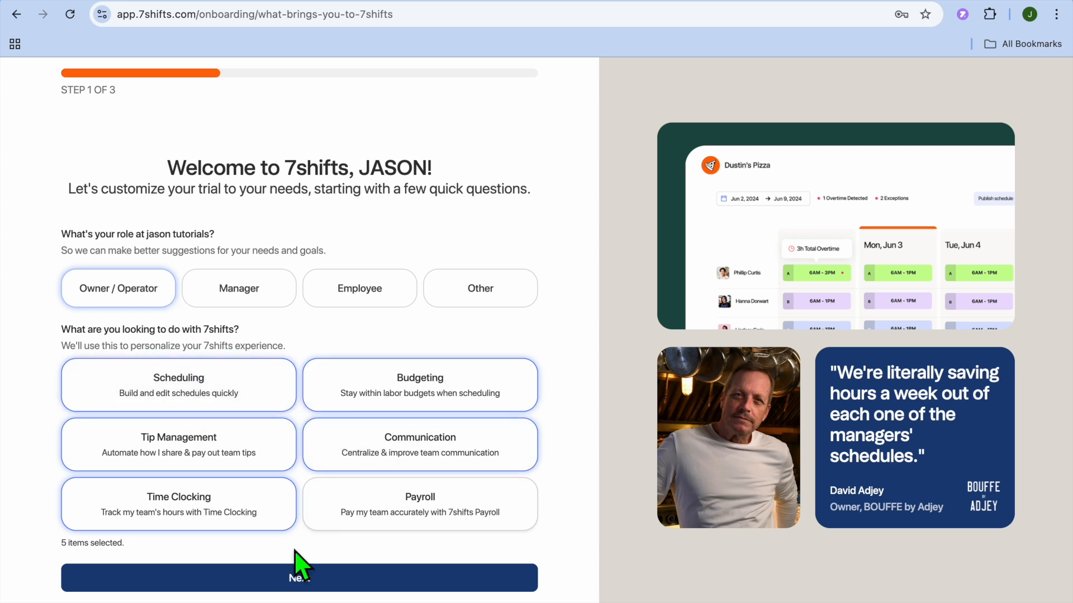
pyautogui.click(282, 577)
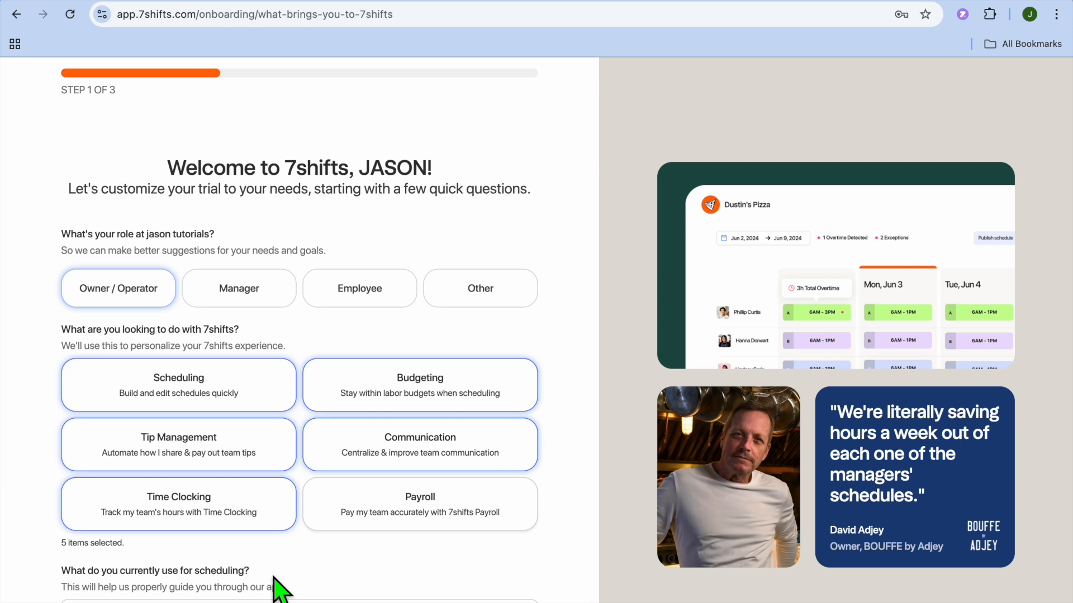
pyautogui.scroll(-2, 279, 583)
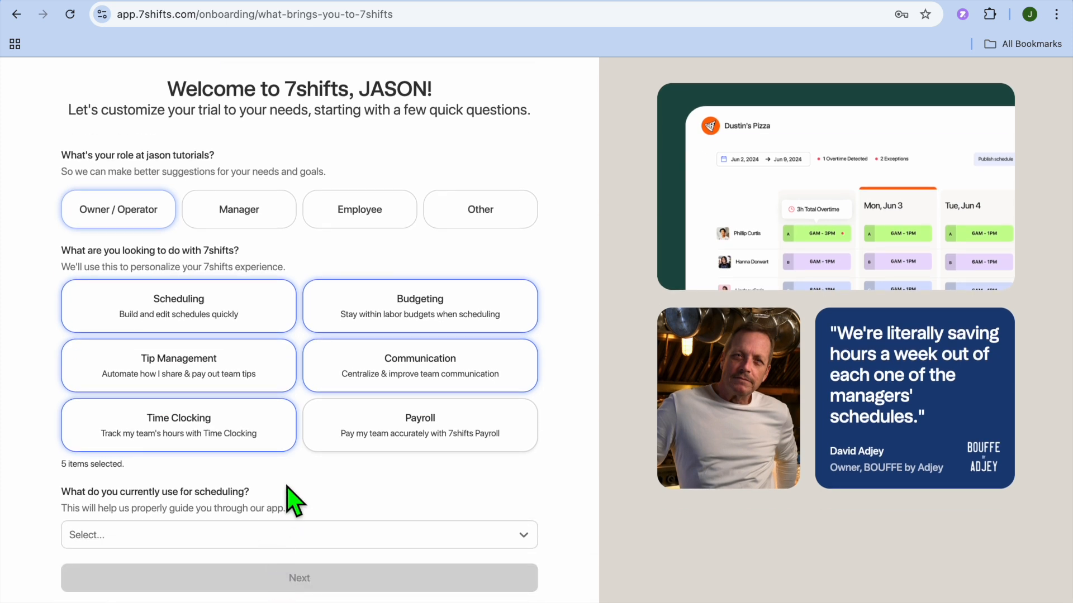
pyautogui.click(218, 545)
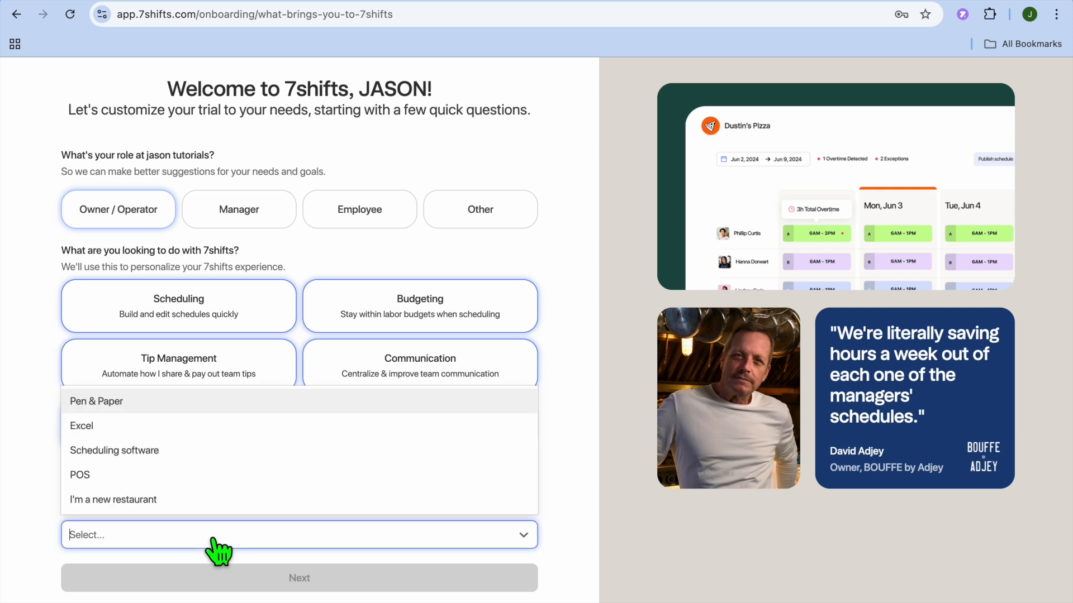
pyautogui.click(167, 500)
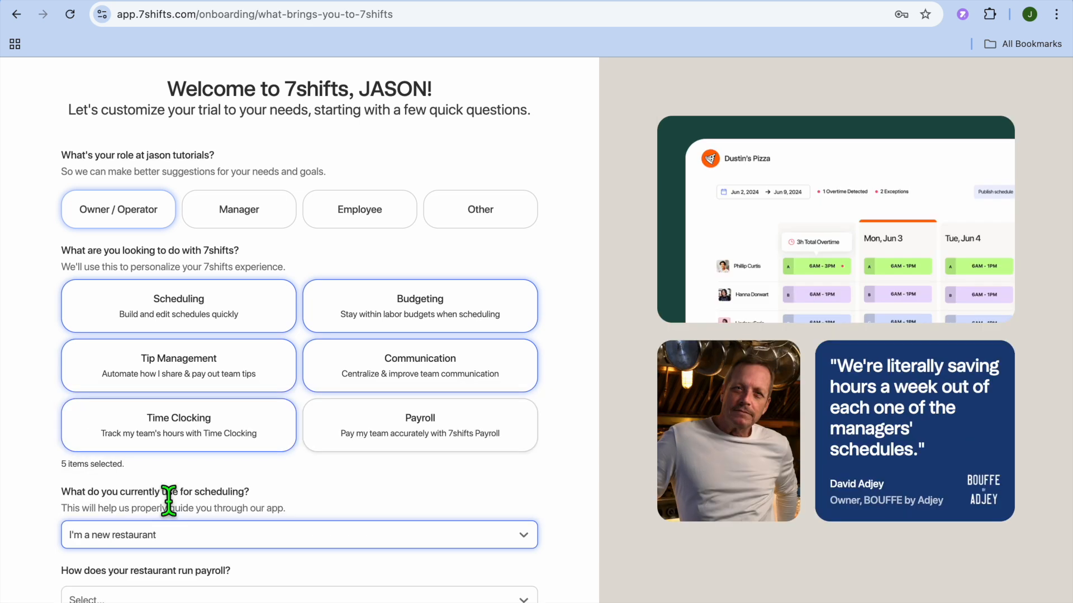
# Choose I'm not running payroll yet for how payroll is run and continue to the next onboarding step
pyautogui.scroll(-2, 283, 541)
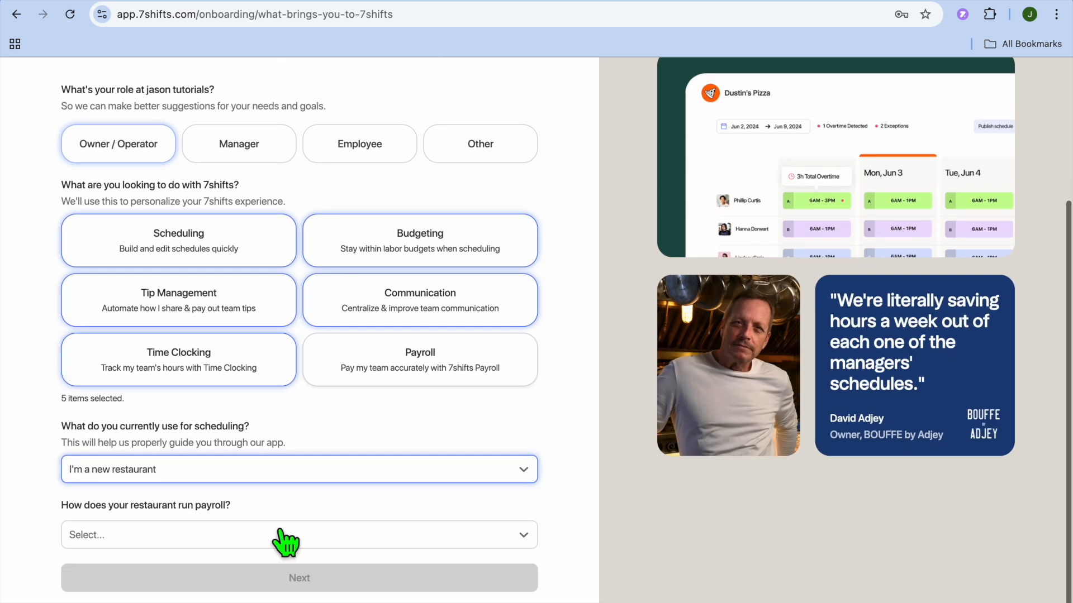
pyautogui.click(218, 542)
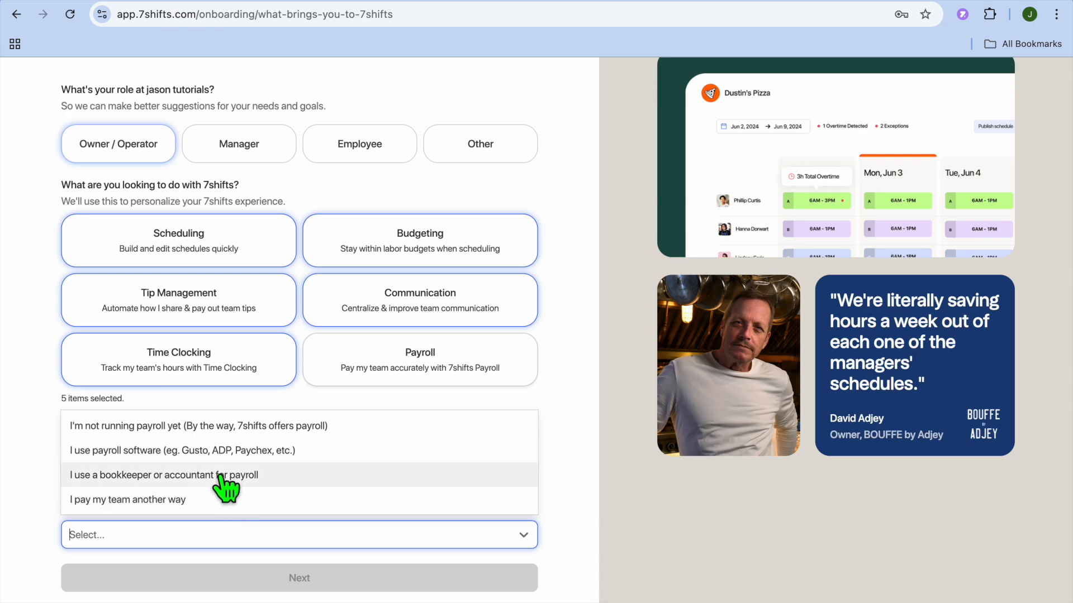
pyautogui.click(218, 428)
pyautogui.click(239, 575)
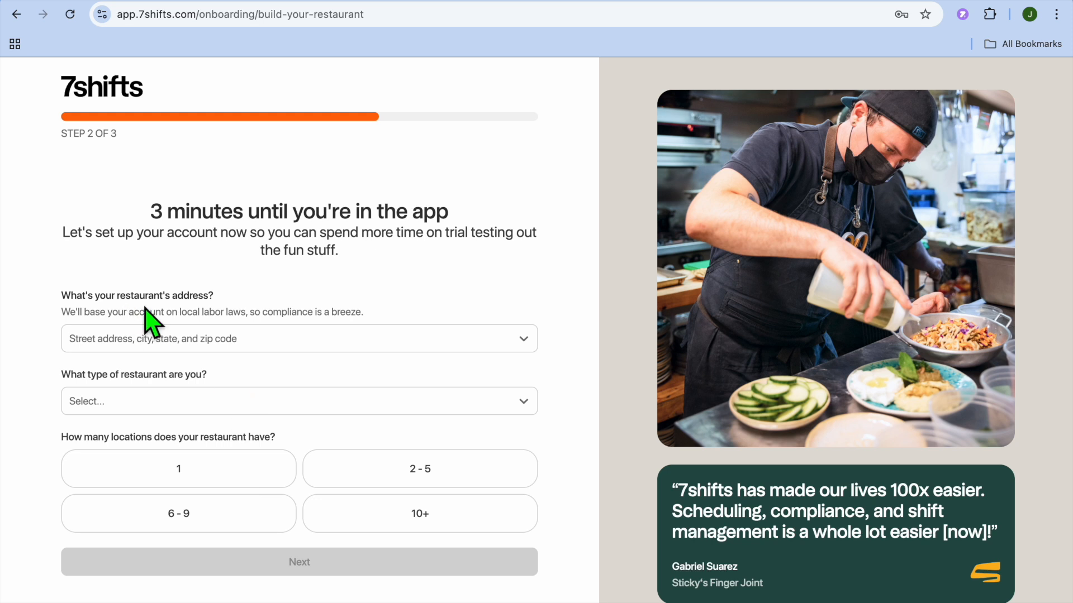
# Enter the restaurant's address and pick the matching location from the suggestions
pyautogui.click(199, 341)
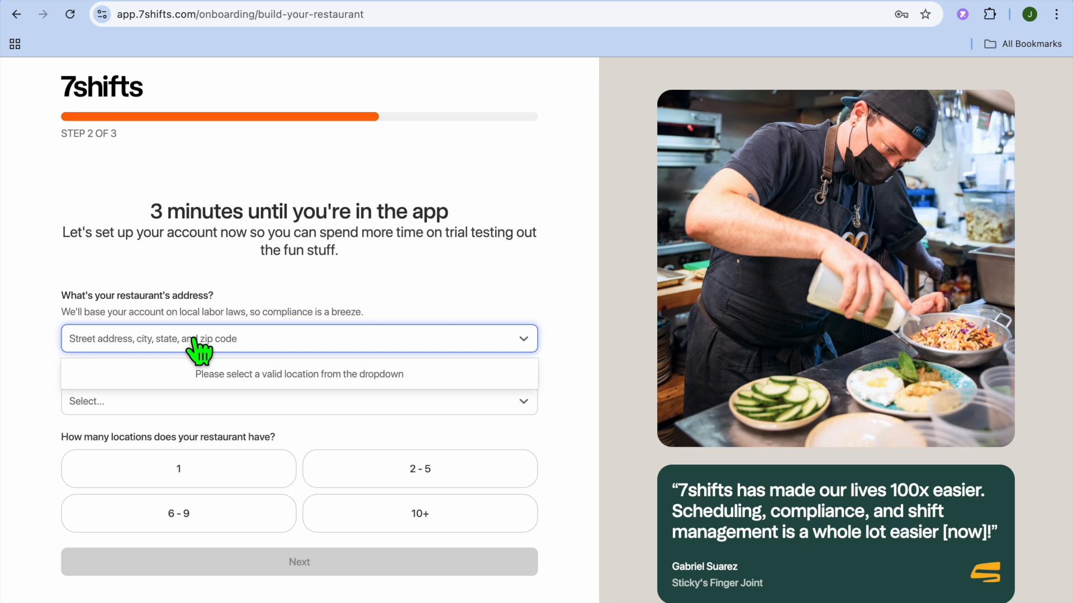
pyautogui.click(194, 339)
pyautogui.click(188, 337)
pyautogui.click(162, 335)
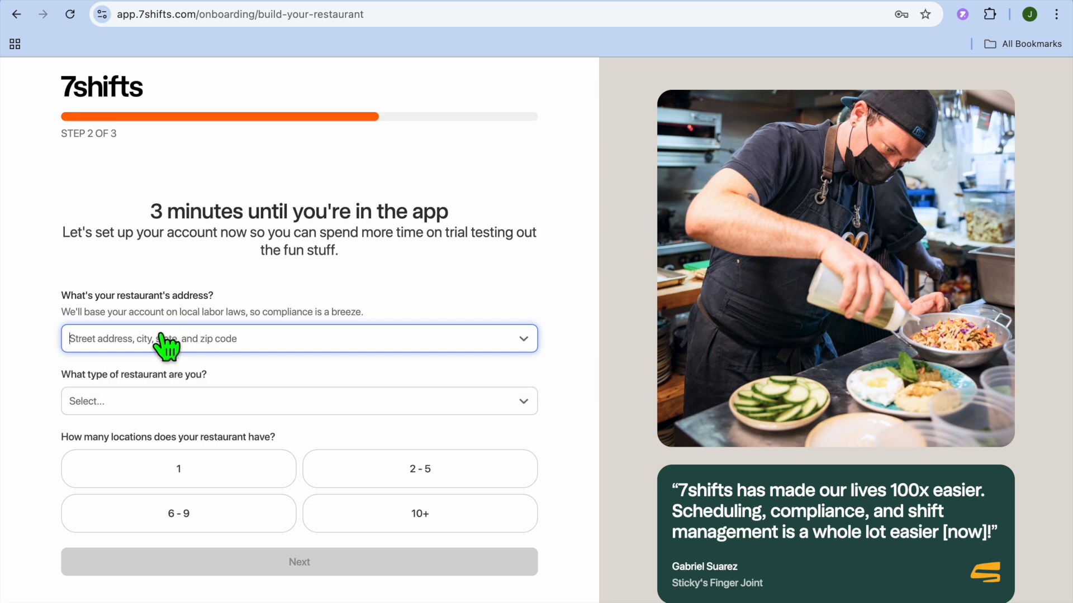
pyautogui.write('man')
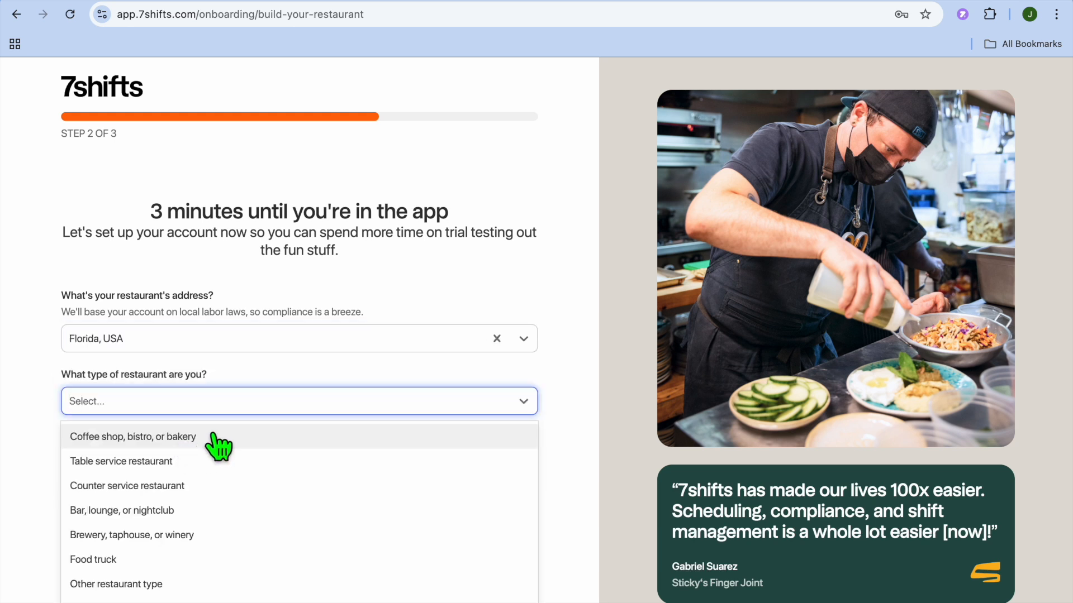
# Describe the restaurant as a Coffee shop, bistro, or bakery with 1 location and 1 - 10 employees per location
pyautogui.click(163, 439)
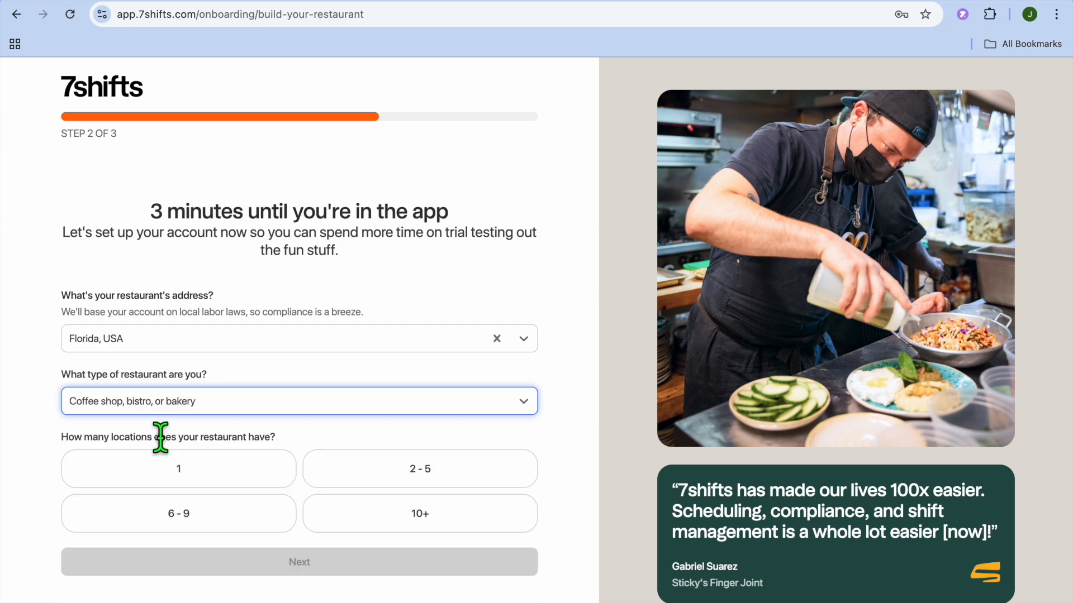
pyautogui.click(215, 480)
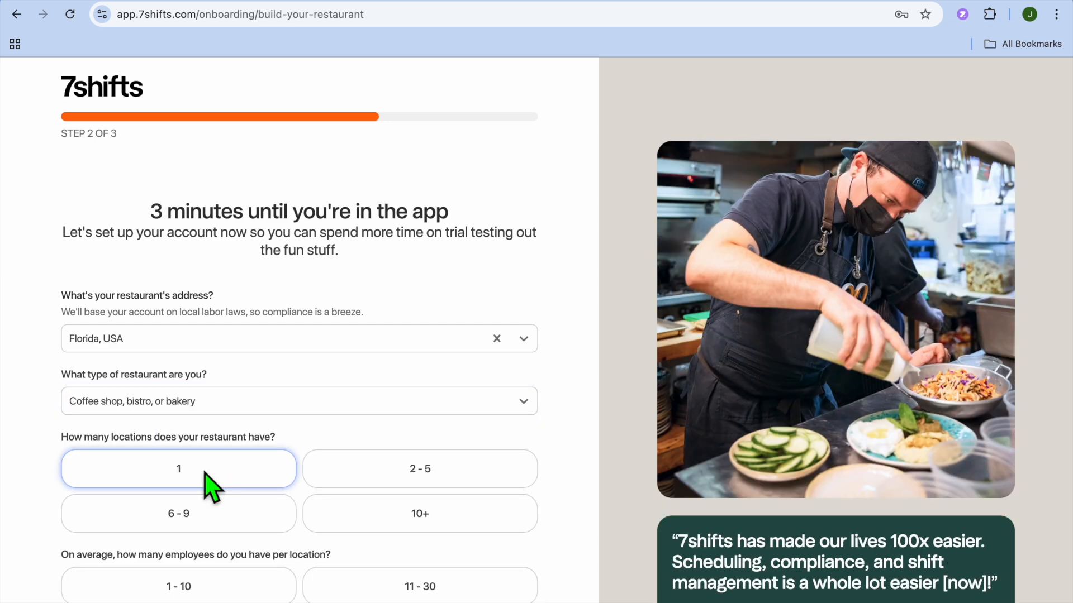
pyautogui.scroll(-2, 232, 519)
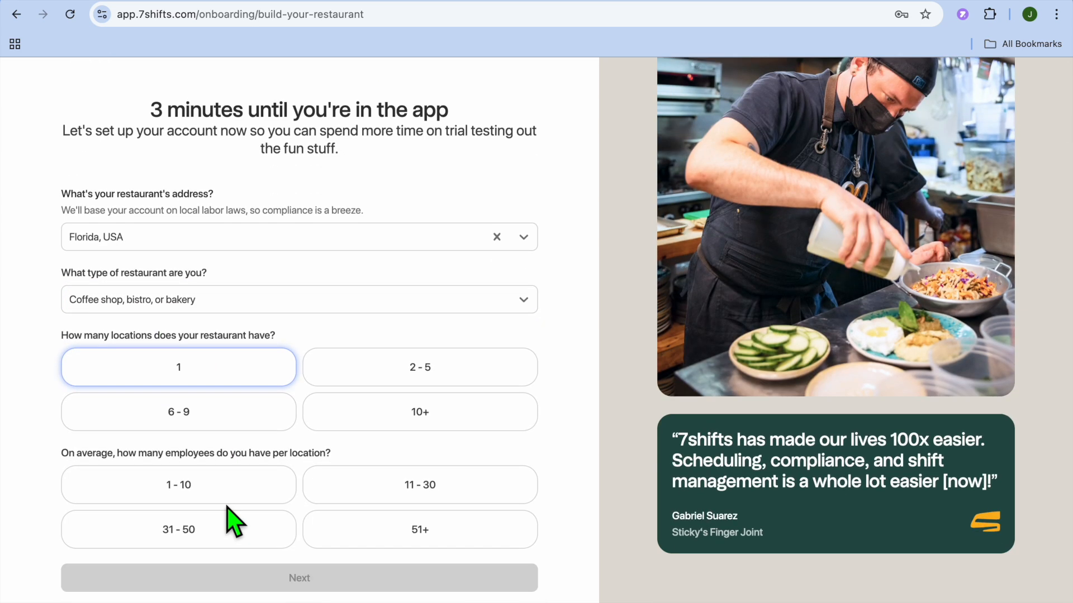
pyautogui.click(221, 497)
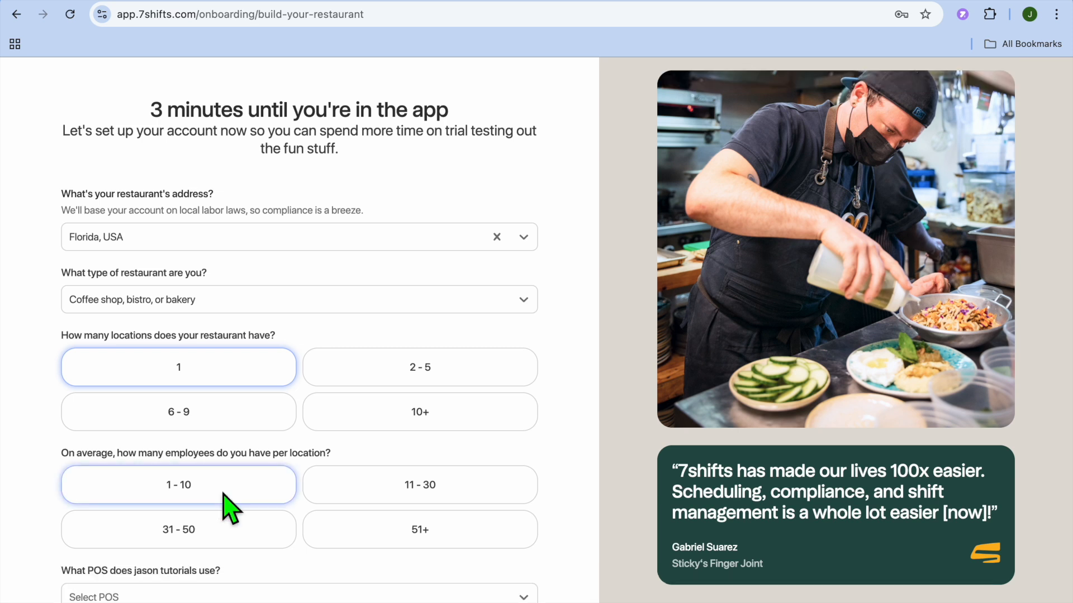
# Set the POS question to I don't use a POS and continue to the final onboarding step
pyautogui.scroll(-1, 285, 514)
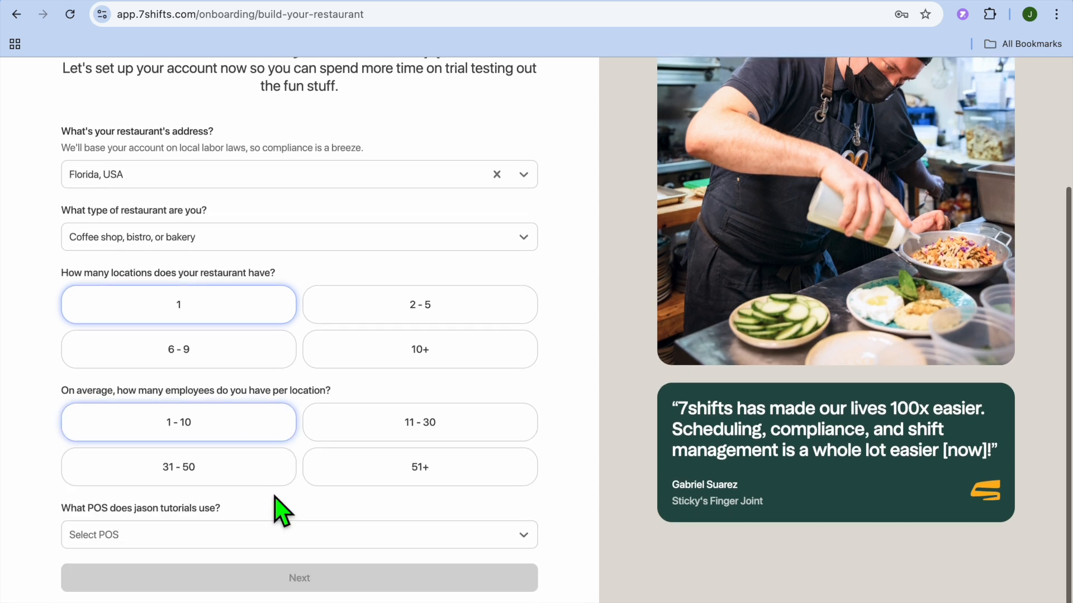
pyautogui.click(249, 537)
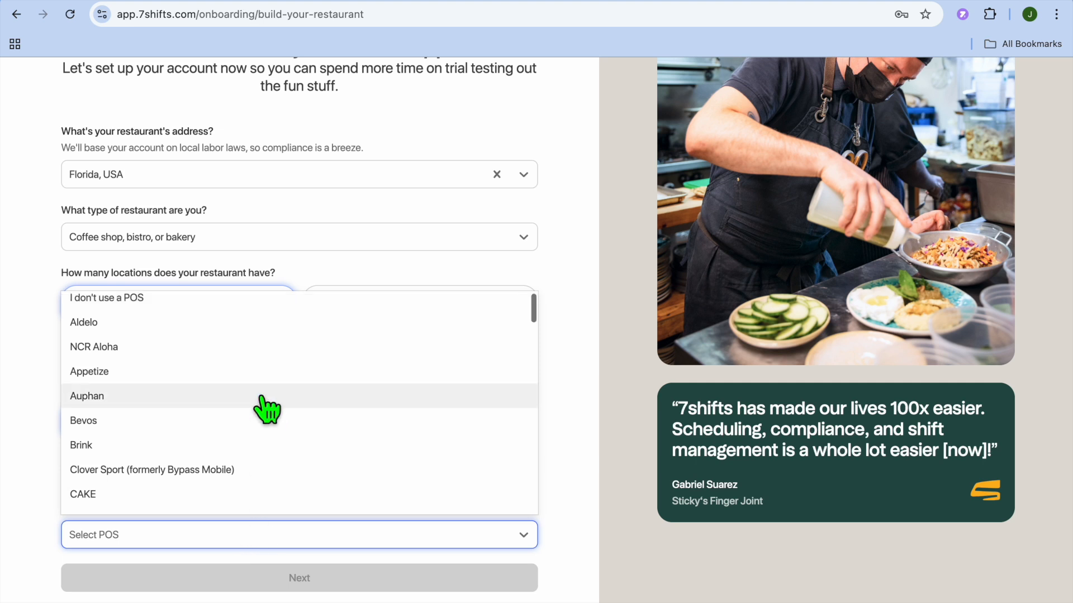
pyautogui.click(211, 289)
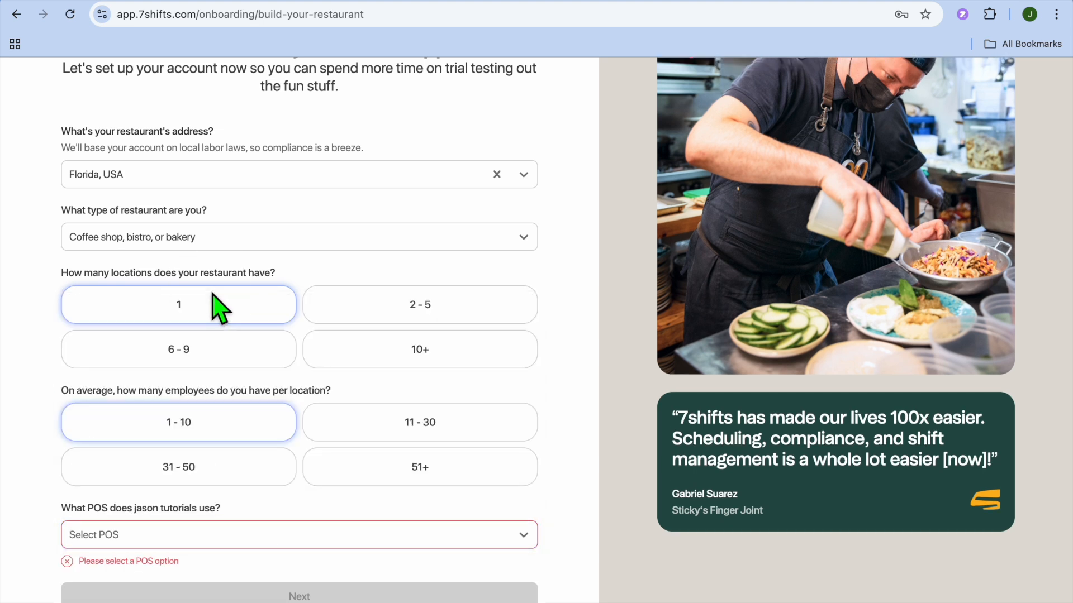
pyautogui.click(221, 537)
pyautogui.click(143, 305)
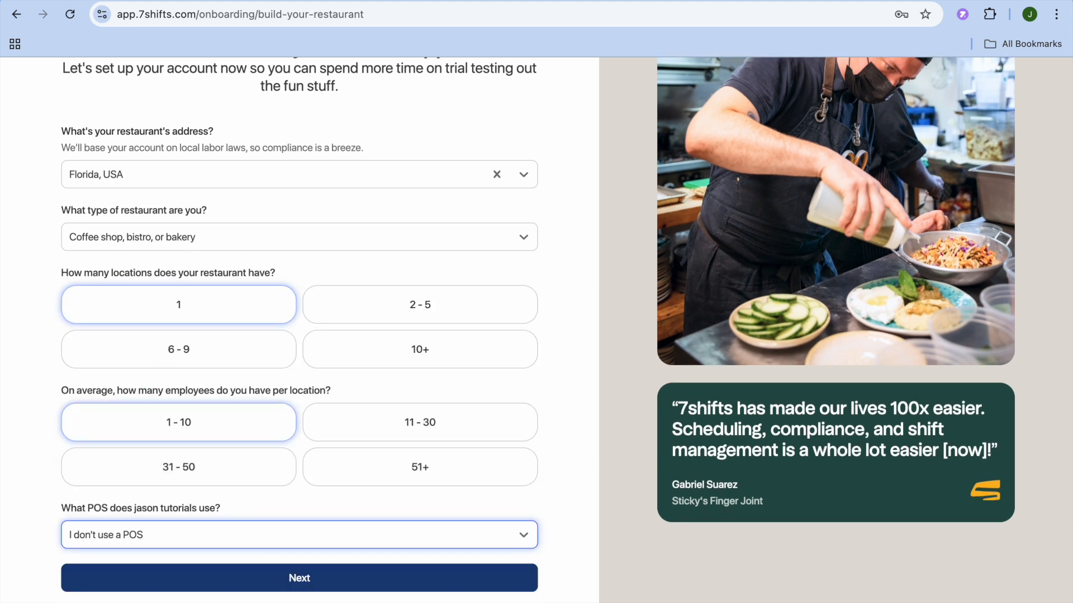
pyautogui.click(222, 586)
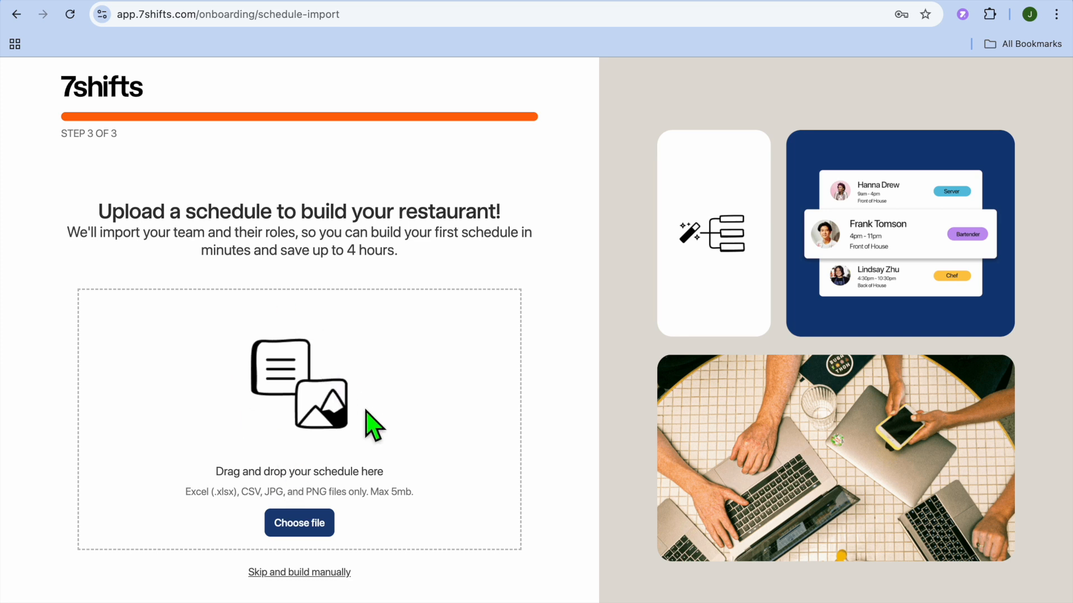
# Skip the schedule upload to build manually and accept the default Back of House and Front of House departments
pyautogui.click(330, 572)
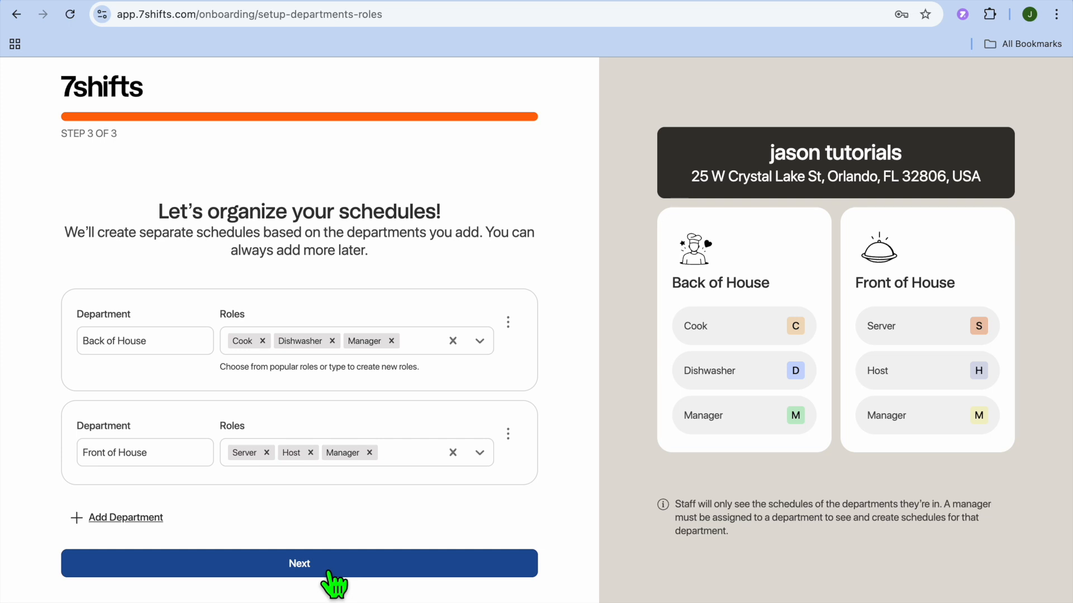
pyautogui.click(167, 341)
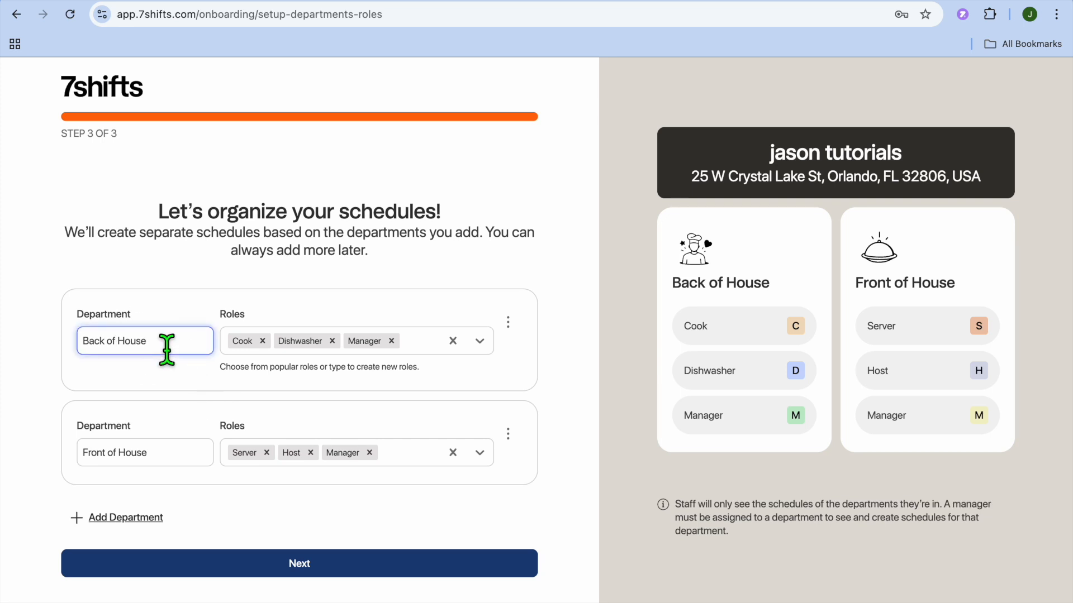
pyautogui.moveTo(167, 348); pyautogui.dragTo(114, 348)
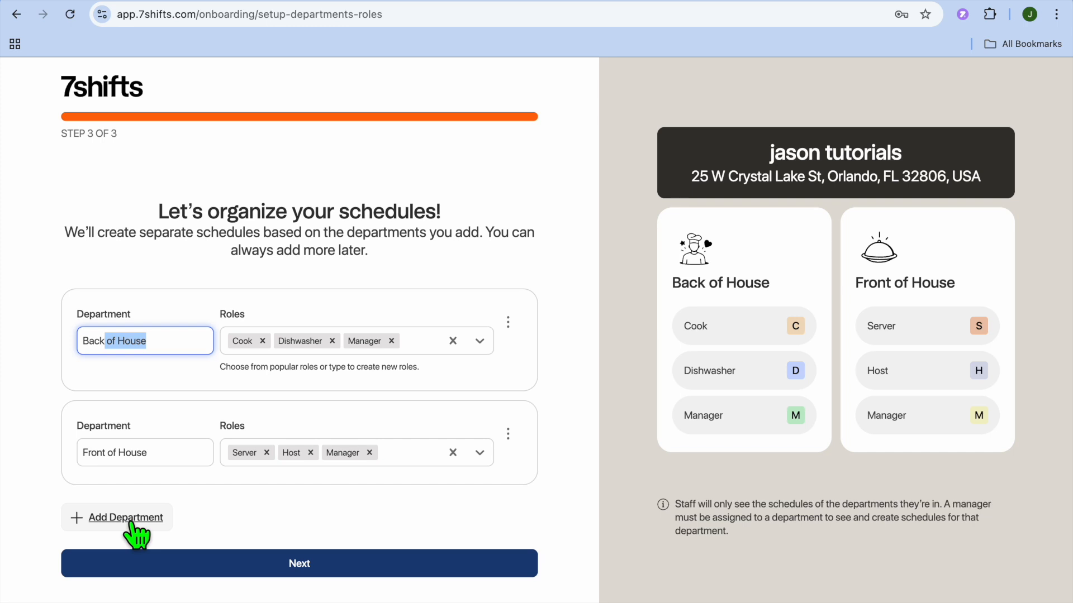
pyautogui.click(207, 563)
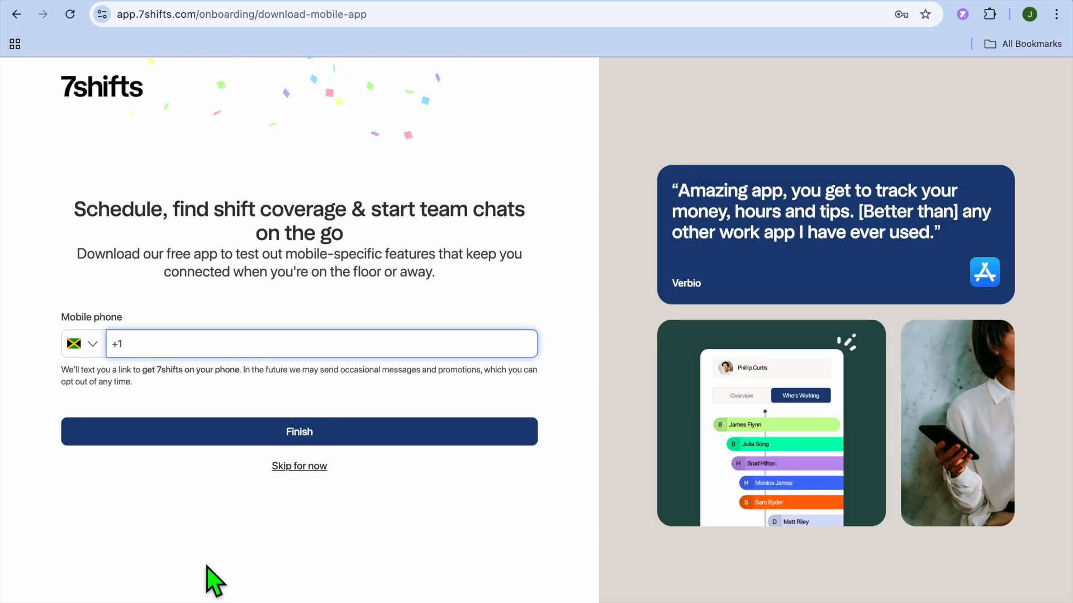
# Skip the mobile app download and open the Team section's employee list
pyautogui.click(308, 475)
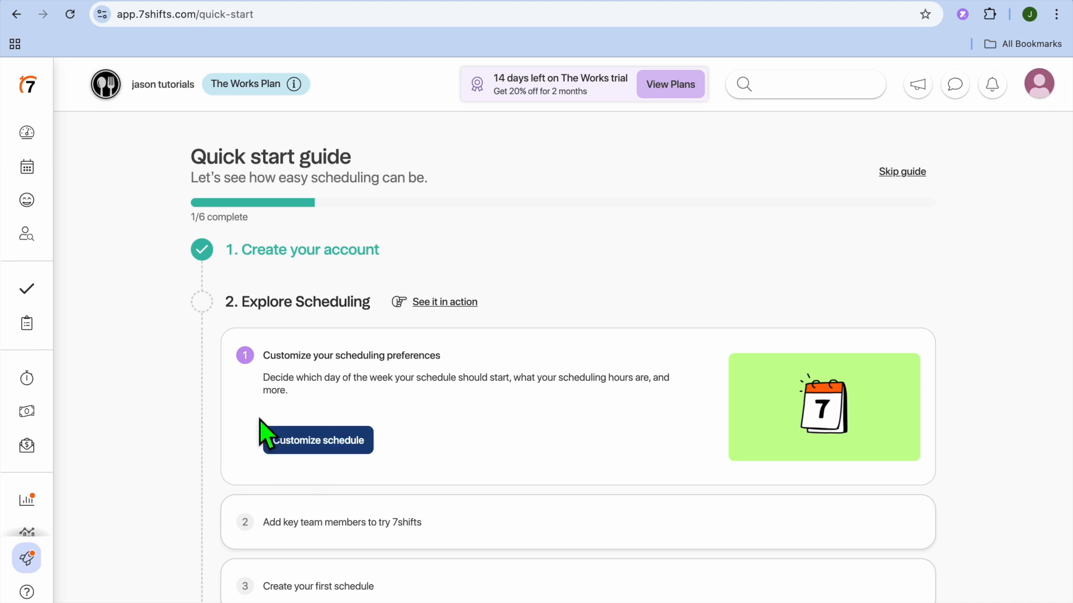
pyautogui.moveTo(40, 237)
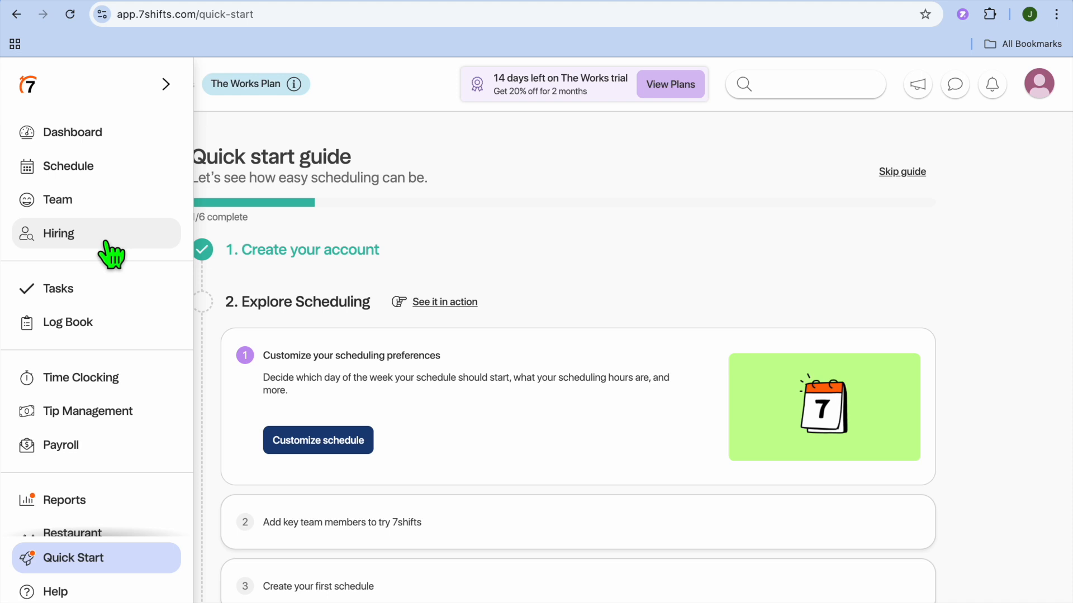
pyautogui.click(65, 201)
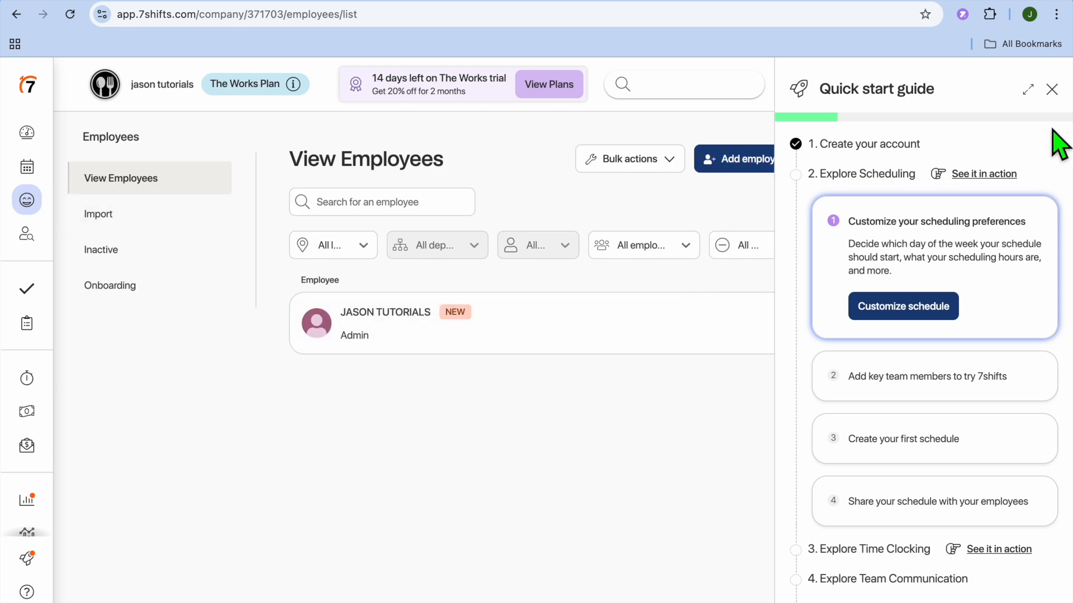
# Close the quick start guide and open the Add Employee dialog
pyautogui.click(1052, 90)
pyautogui.click(961, 162)
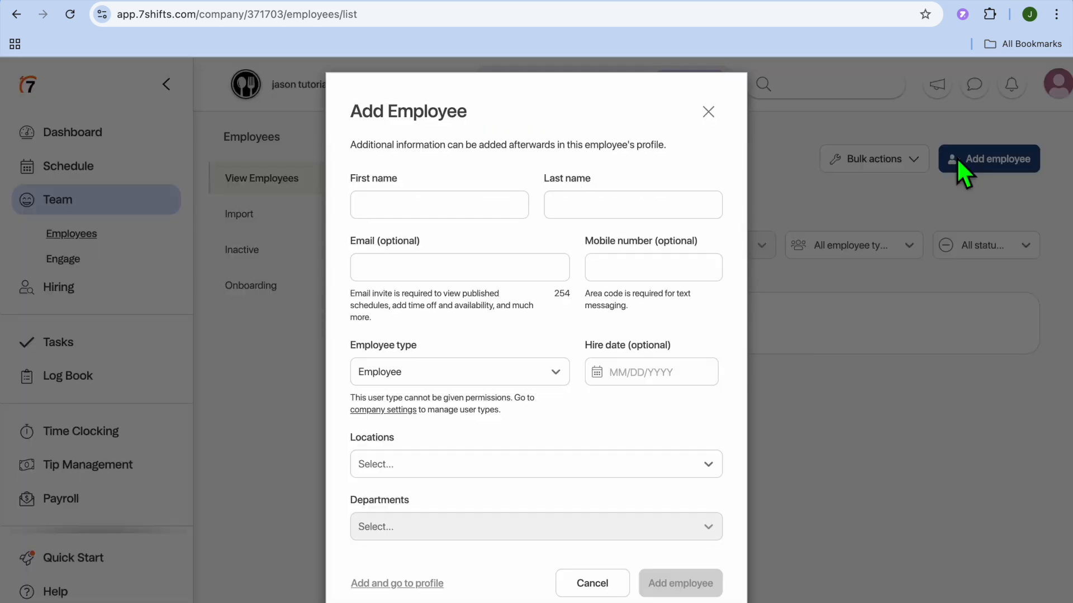
pyautogui.click(462, 218)
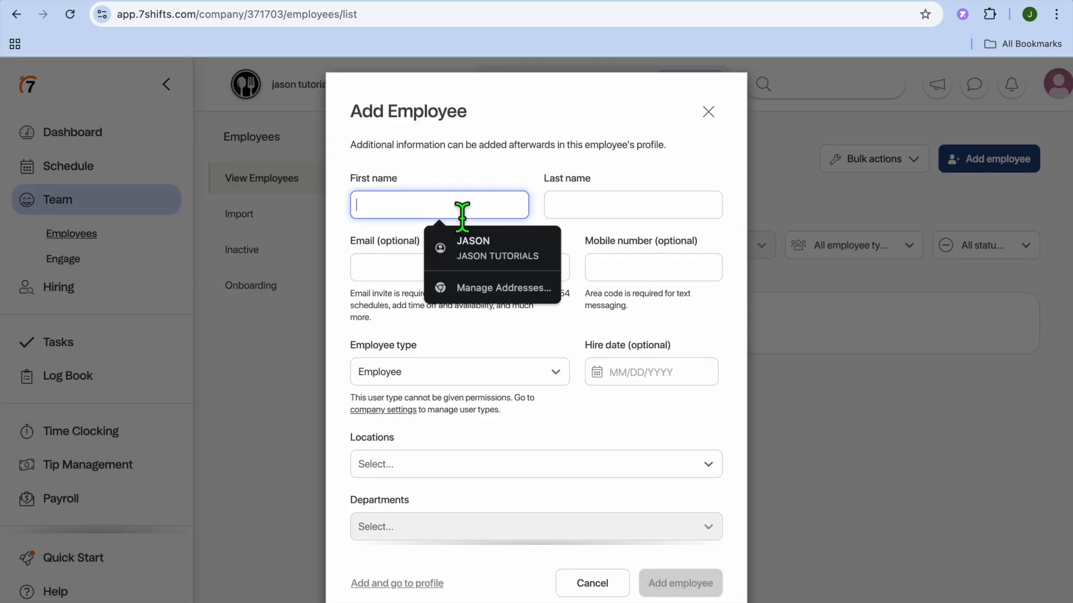
pyautogui.click(574, 242)
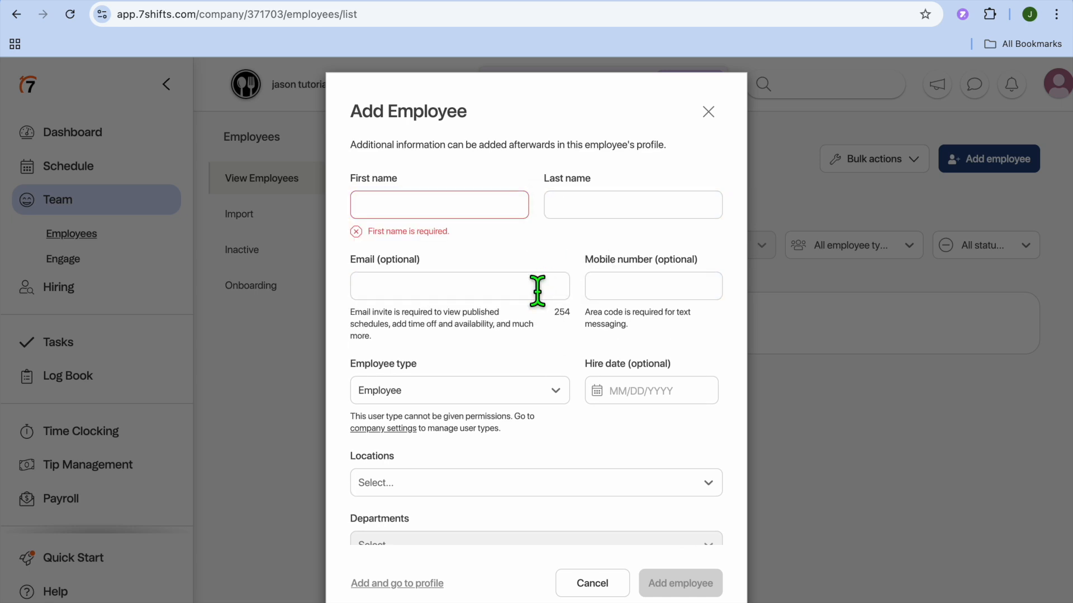
# Look over the Add Employee form's location, department, role and wage fields, then close it and dismiss the guide reminder
pyautogui.scroll(-3, 537, 287)
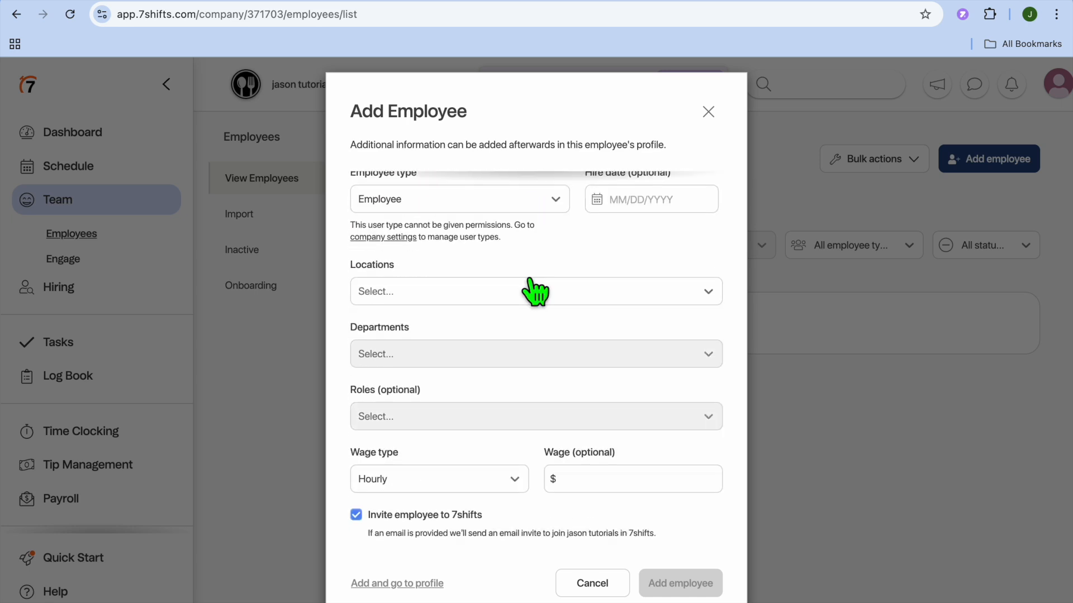
pyautogui.click(535, 290)
pyautogui.click(535, 297)
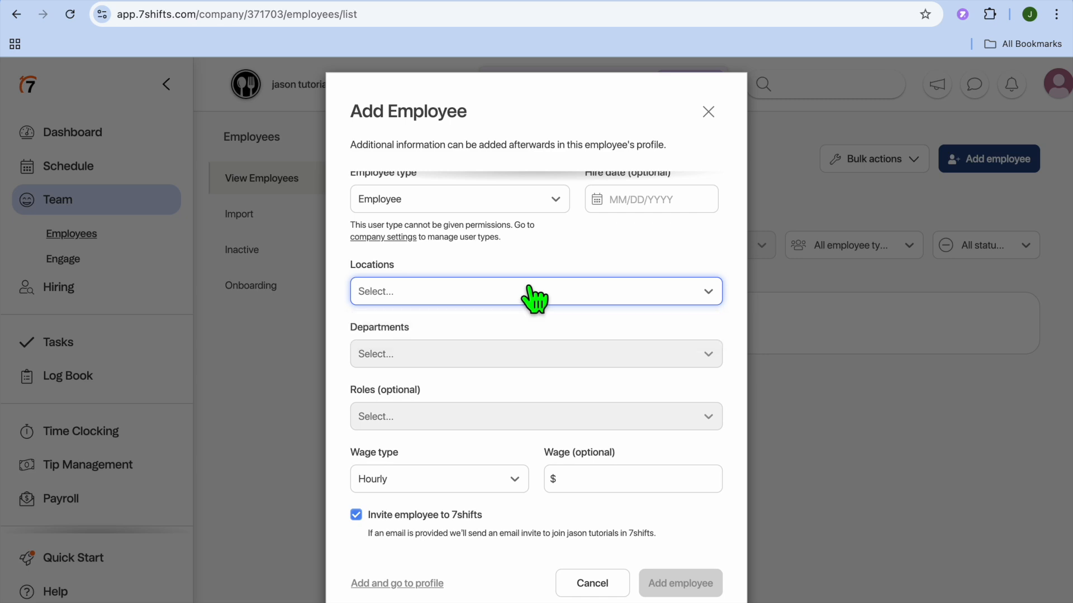
pyautogui.click(491, 416)
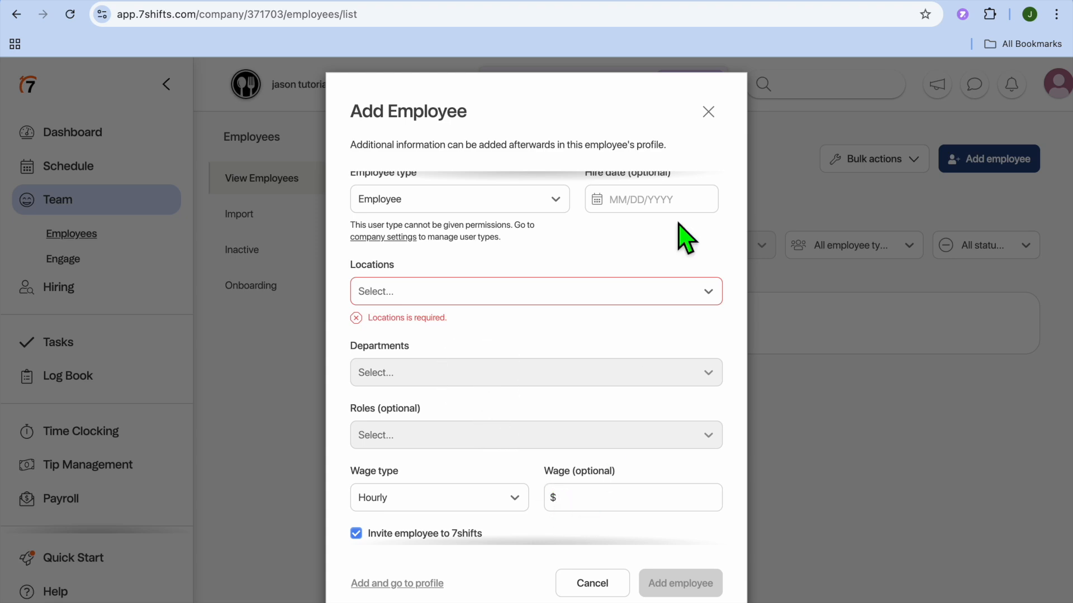
pyautogui.click(708, 112)
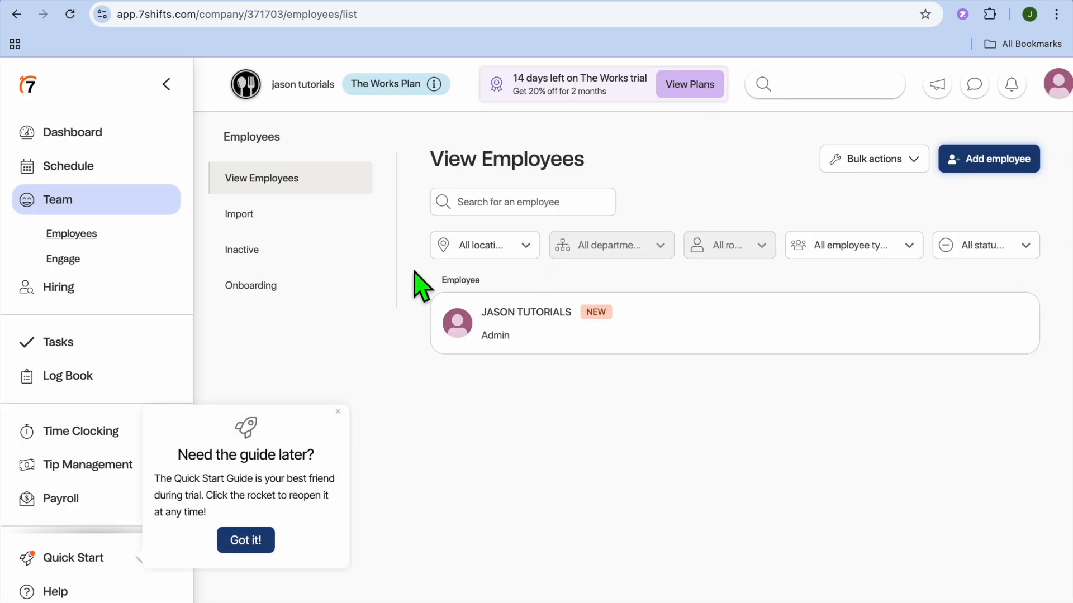
pyautogui.click(274, 539)
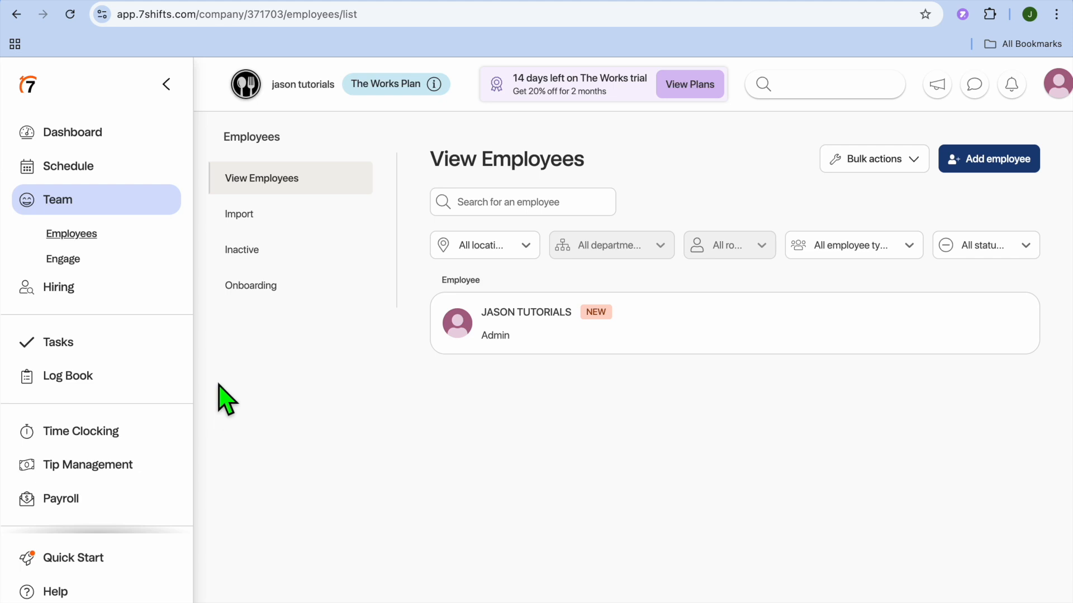
# Open the weekly schedule and start adding an employee to the Dishwasher role manually
pyautogui.click(89, 174)
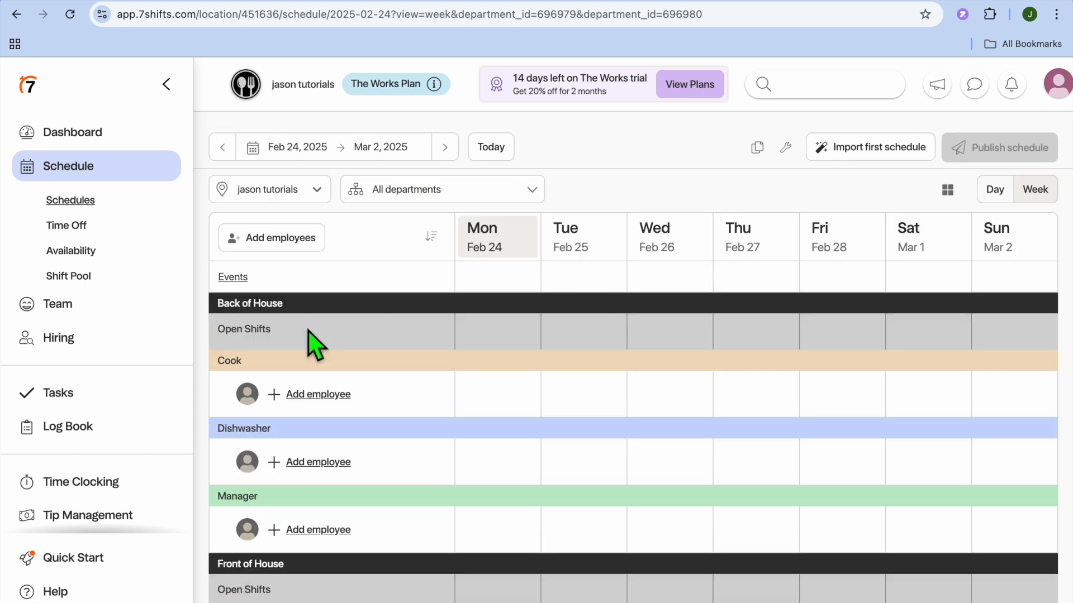
pyautogui.scroll(-3, 315, 346)
pyautogui.scroll(-3, 327, 441)
pyautogui.scroll(2, 324, 442)
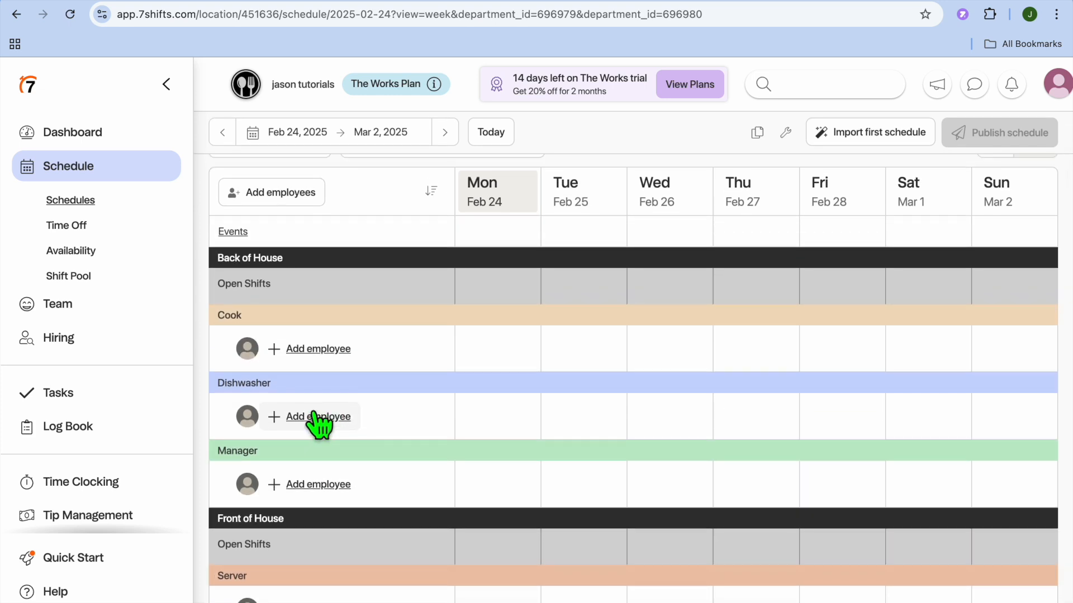
pyautogui.click(314, 415)
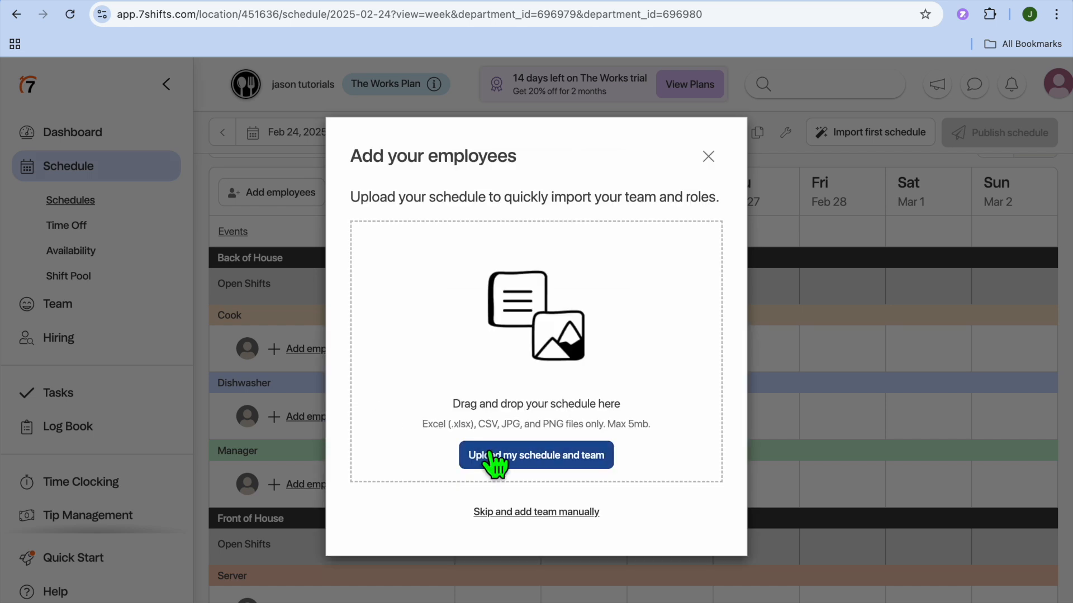
pyautogui.click(548, 513)
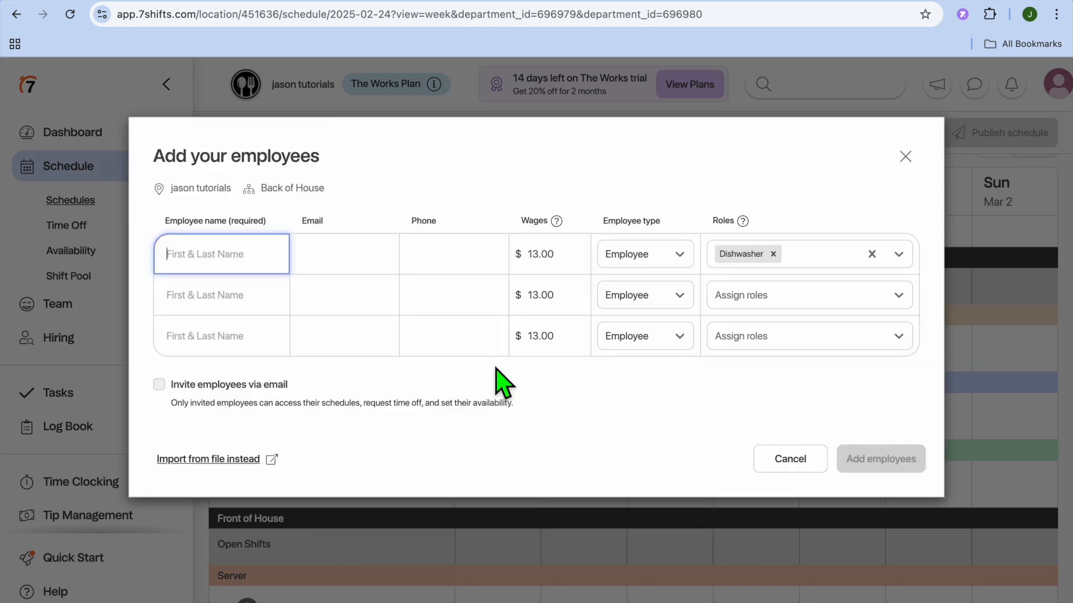
# Autofill the employee's name, email and phone, keep the $13.00 wage and Employee type, and add the employee
pyautogui.click(223, 264)
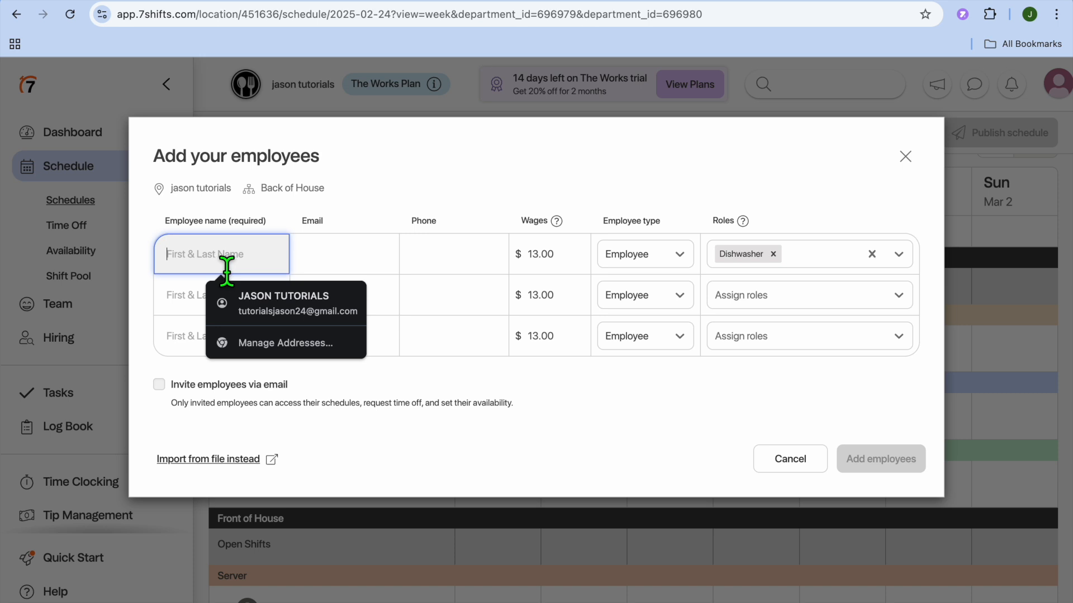
pyautogui.click(292, 307)
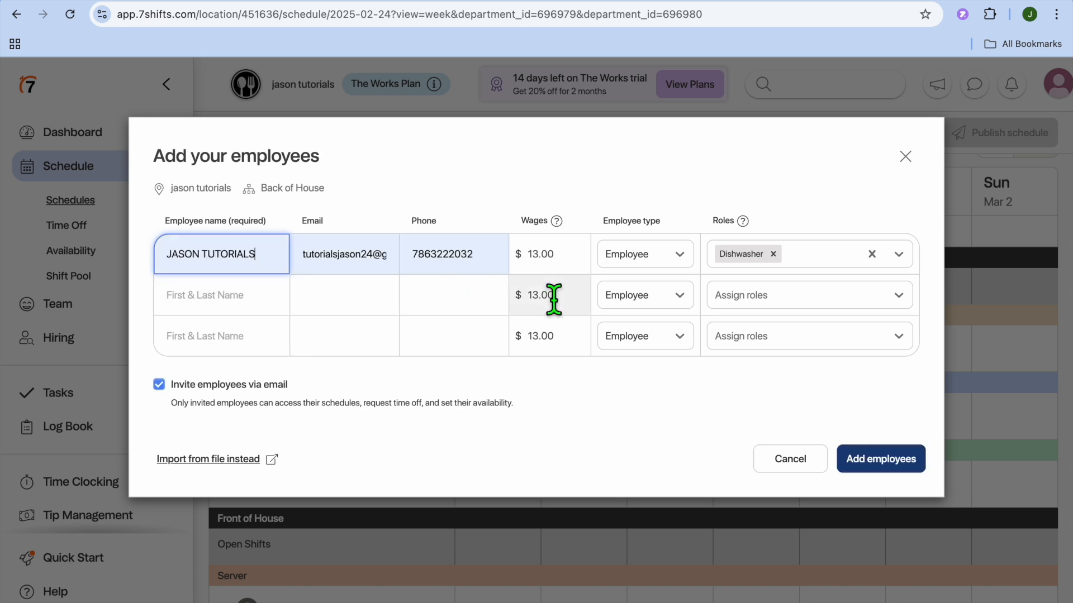
pyautogui.click(561, 263)
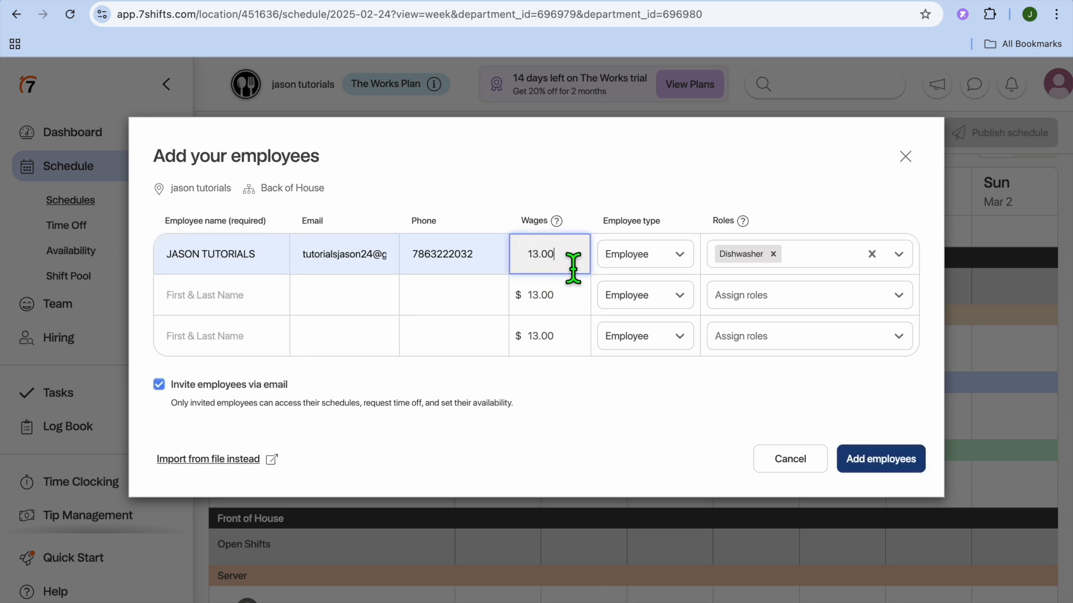
pyautogui.click(678, 258)
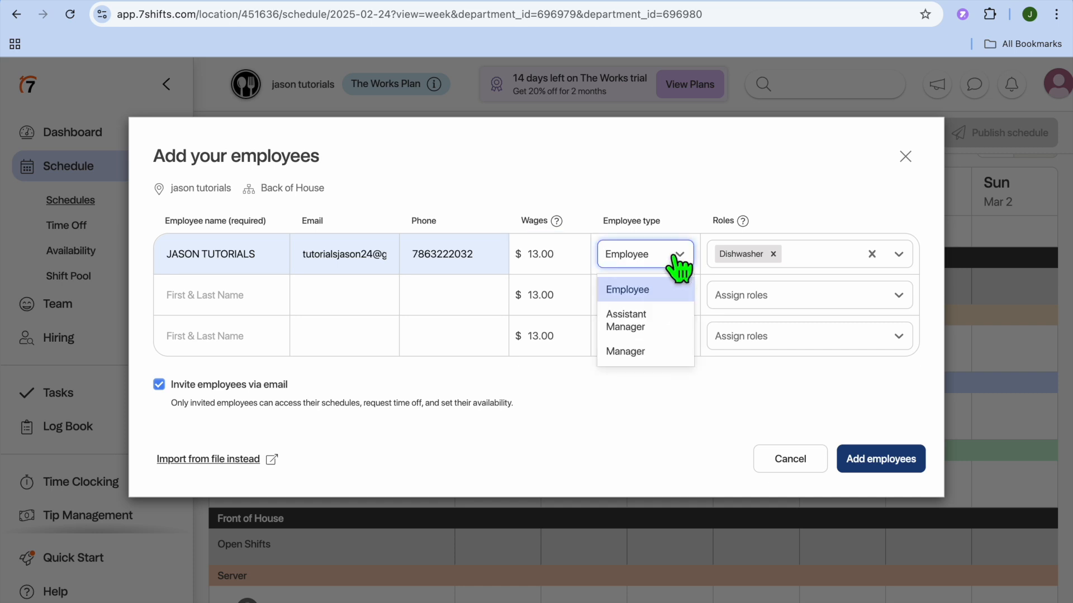
pyautogui.click(677, 258)
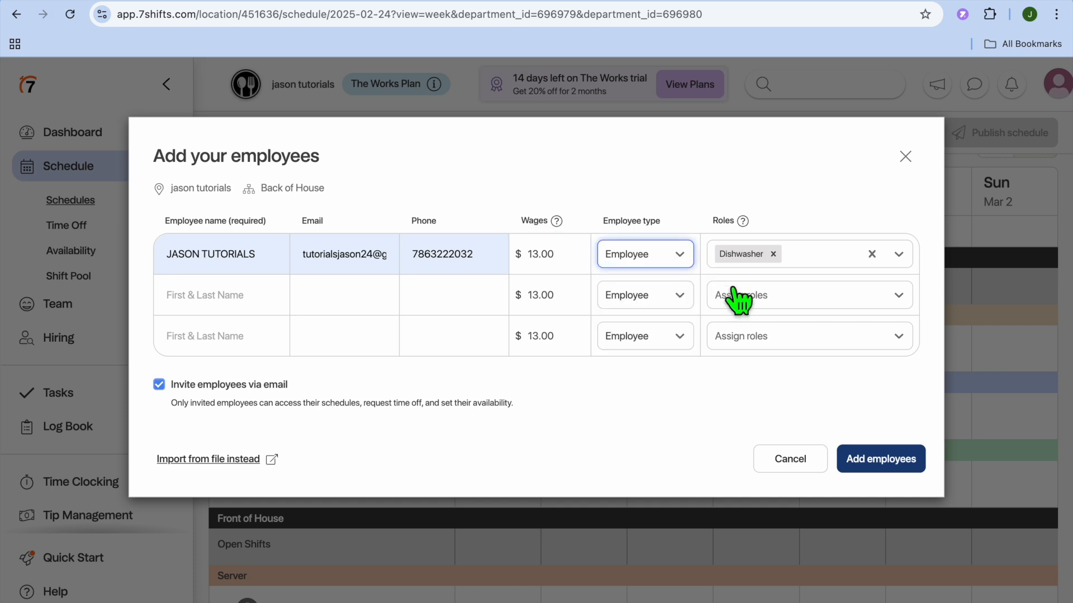
pyautogui.click(881, 464)
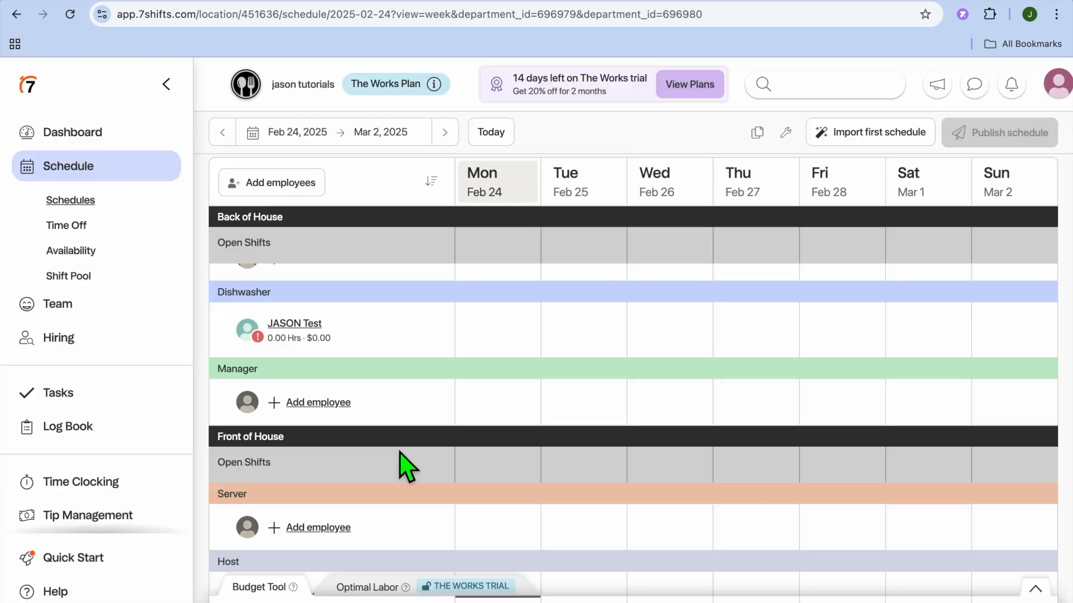
# Create a new Monday Dishwasher shift for the employee starting at 10:00 AM and ending at 5:00 PM
pyautogui.click(490, 345)
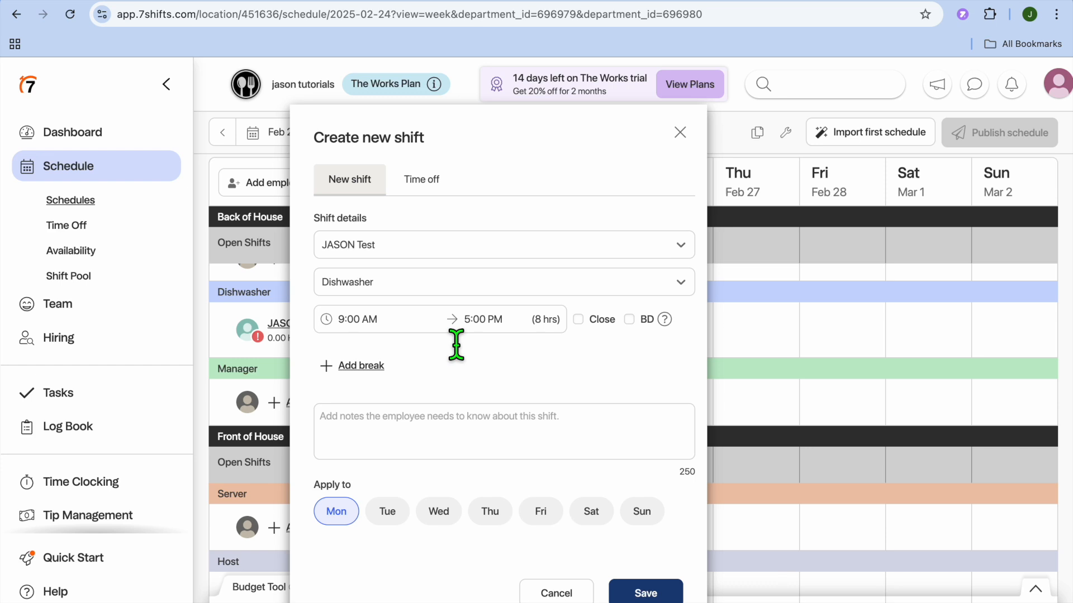
pyautogui.click(382, 330)
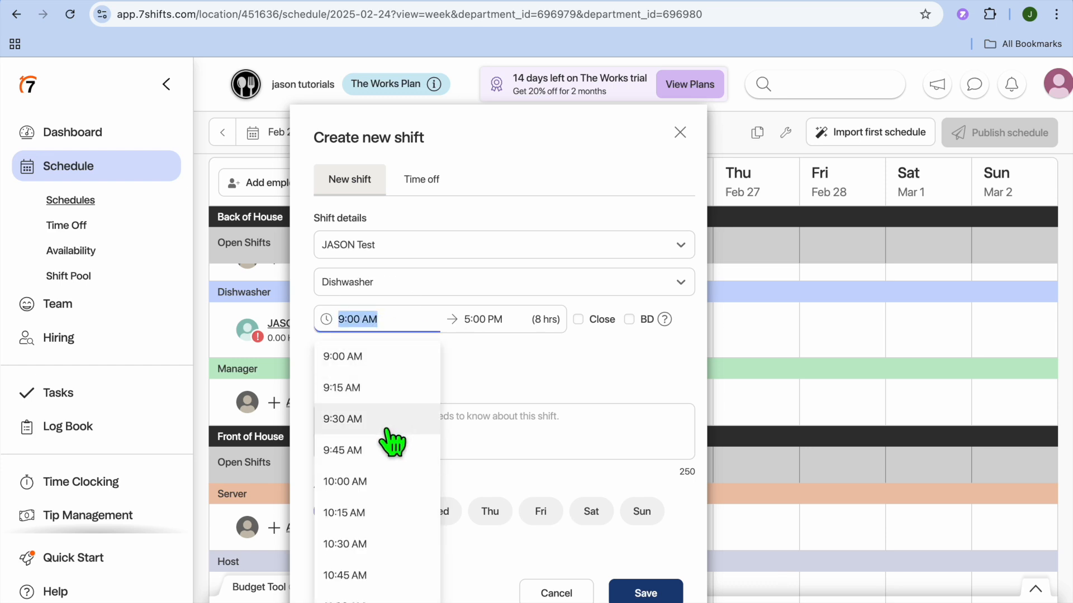
pyautogui.scroll(-5, 390, 438)
pyautogui.scroll(2, 371, 403)
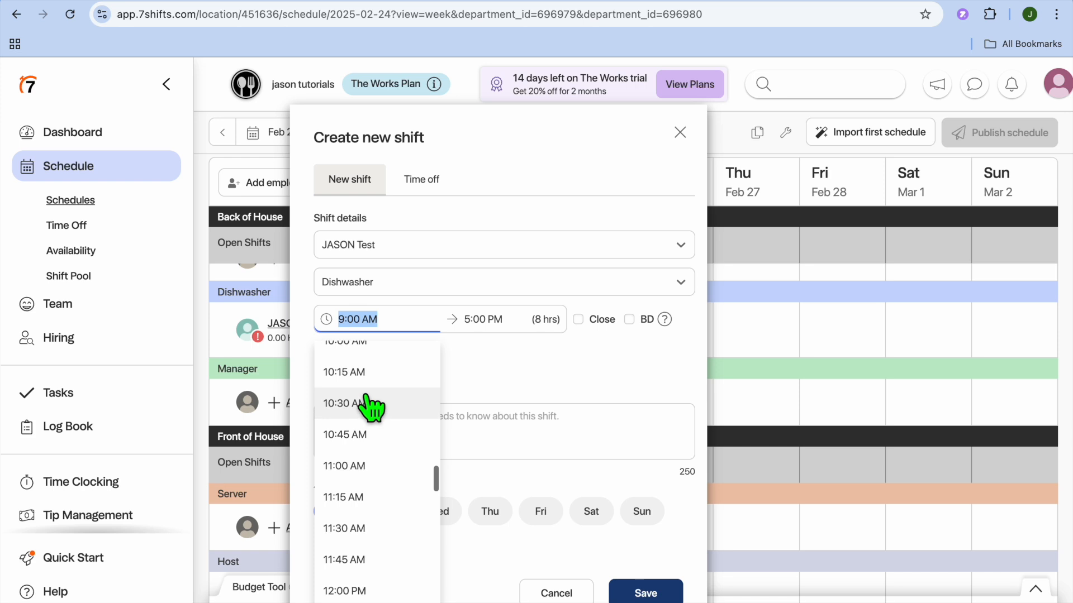
pyautogui.click(364, 385)
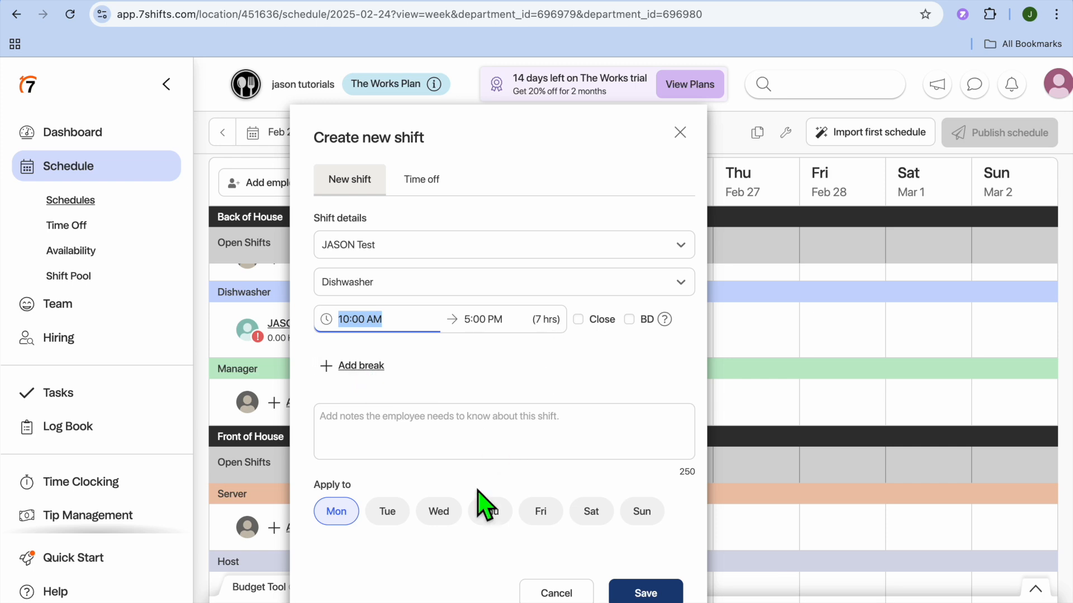
# Apply the shift to Tuesday, Wednesday and Thursday as well and save it
pyautogui.click(388, 515)
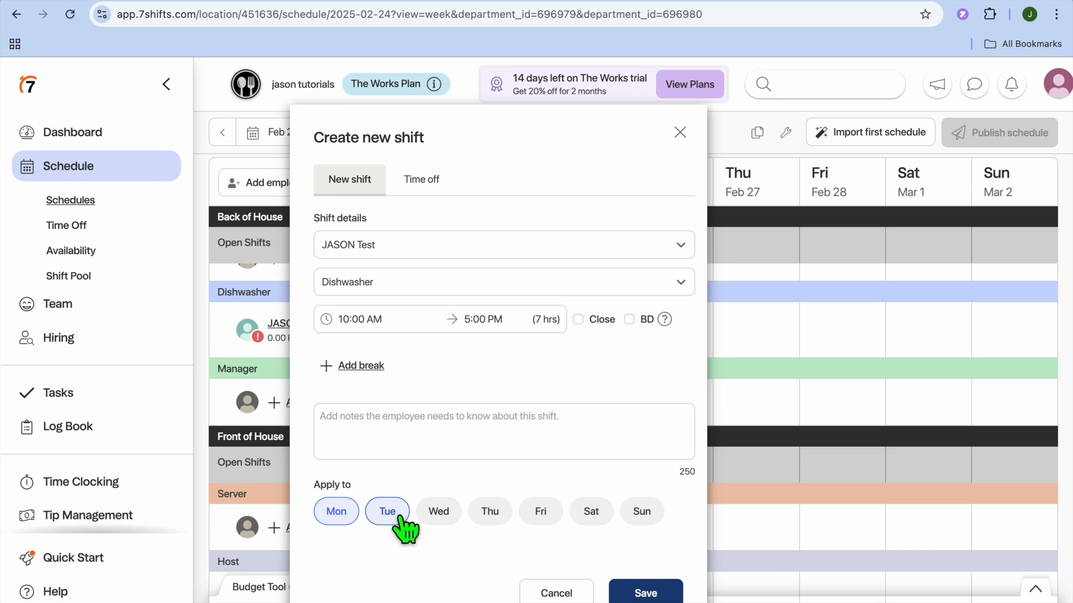
pyautogui.click(440, 518)
pyautogui.click(491, 522)
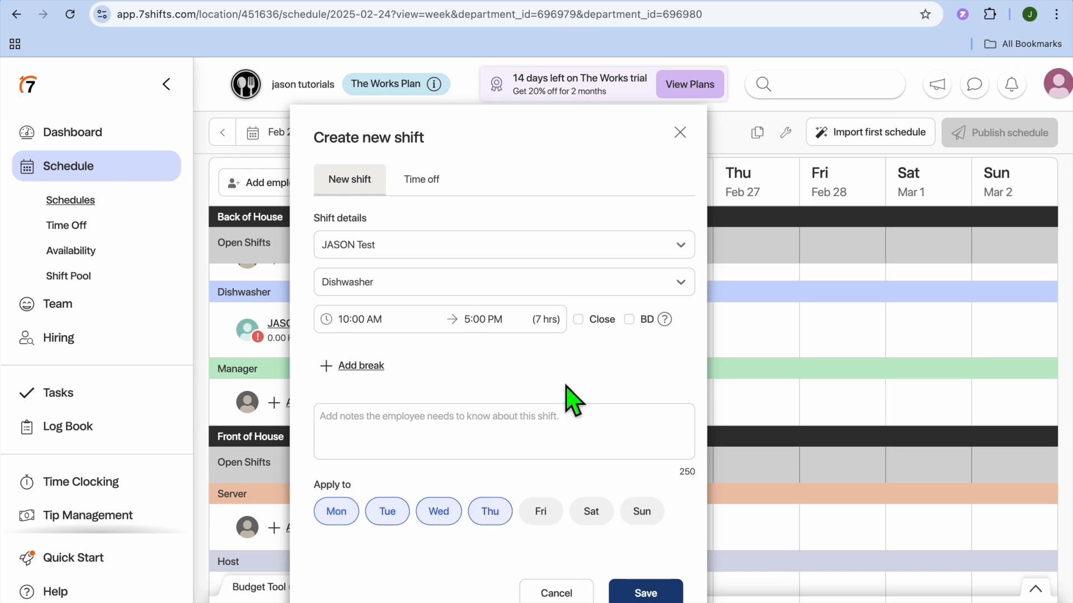
pyautogui.click(642, 592)
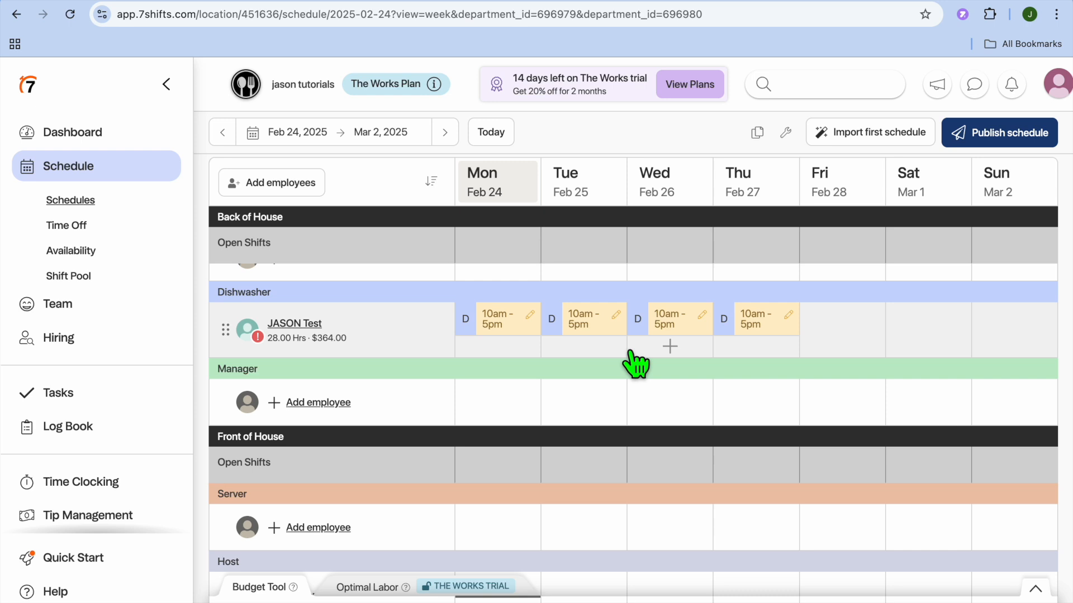
# Publish the schedule with everyone notified
pyautogui.click(978, 138)
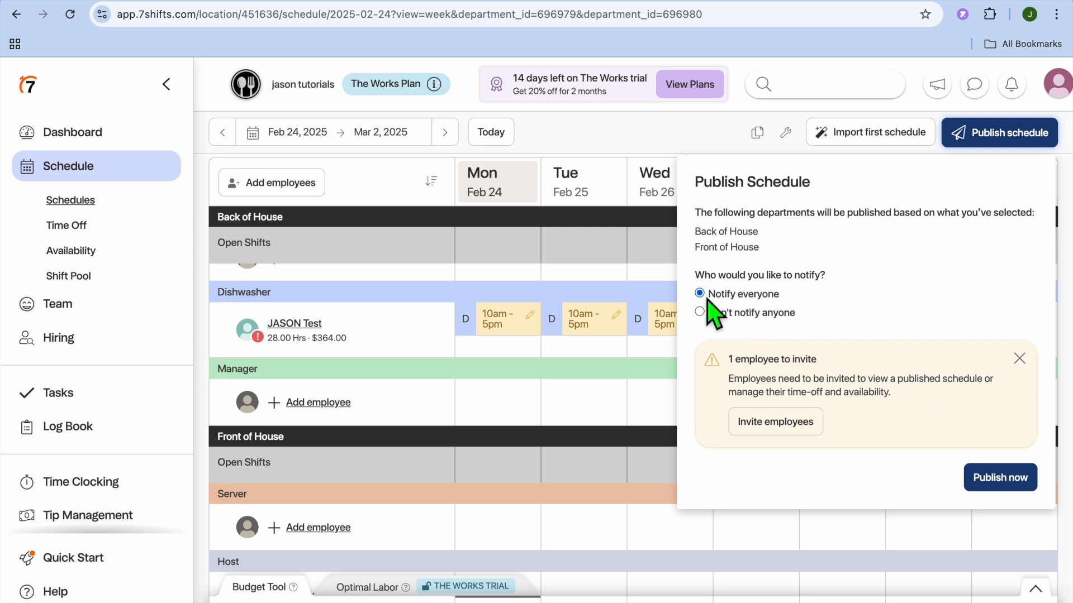
pyautogui.click(1004, 483)
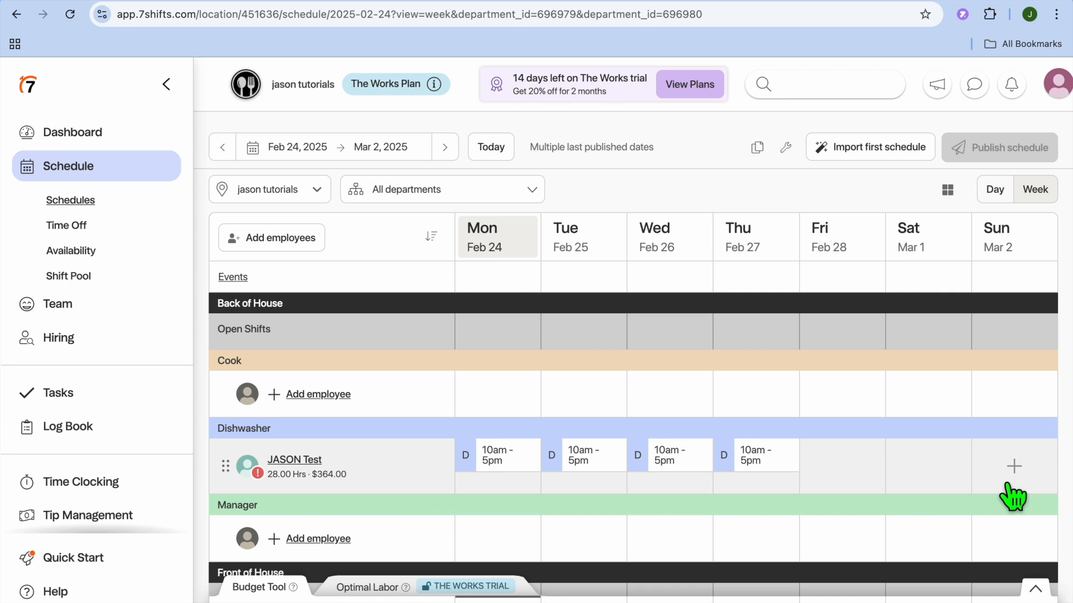
pyautogui.scroll(-1, 1012, 497)
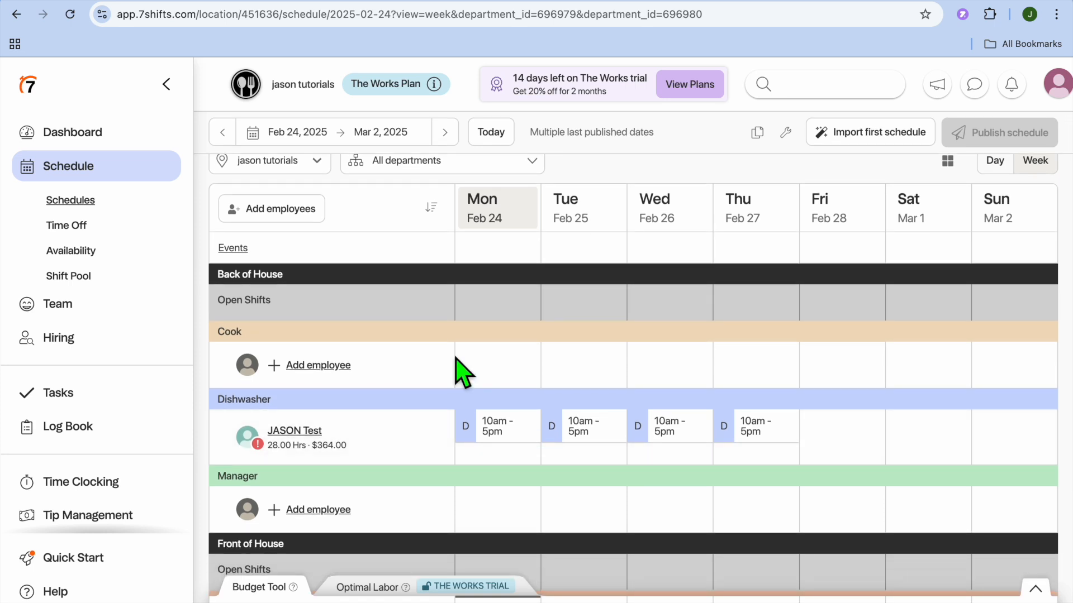
# Browse the Time Off requests and Availability pages, including the Add availability form
pyautogui.click(89, 242)
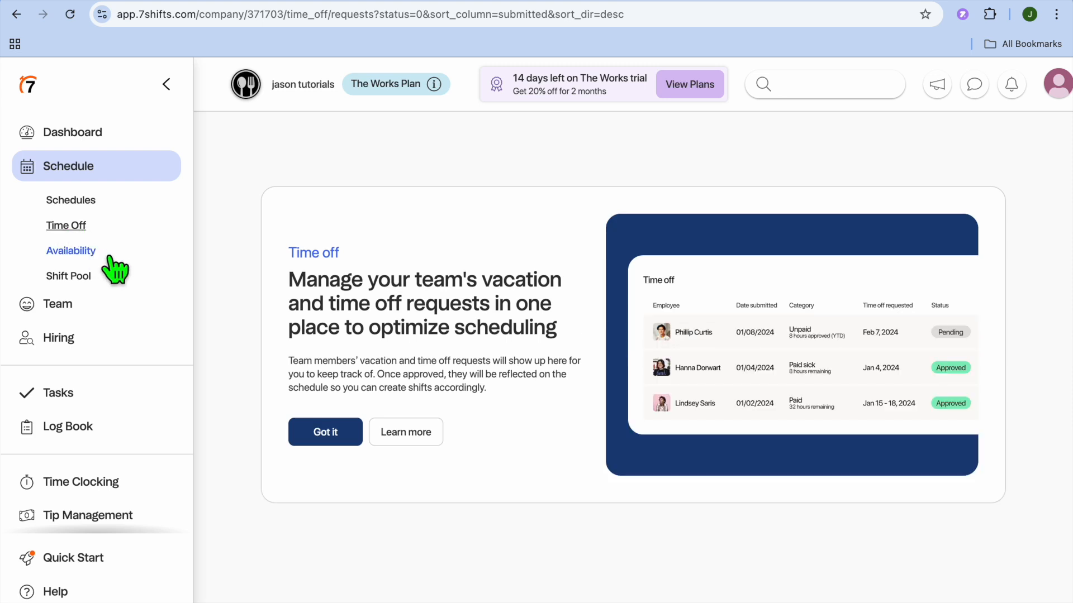
pyautogui.click(321, 437)
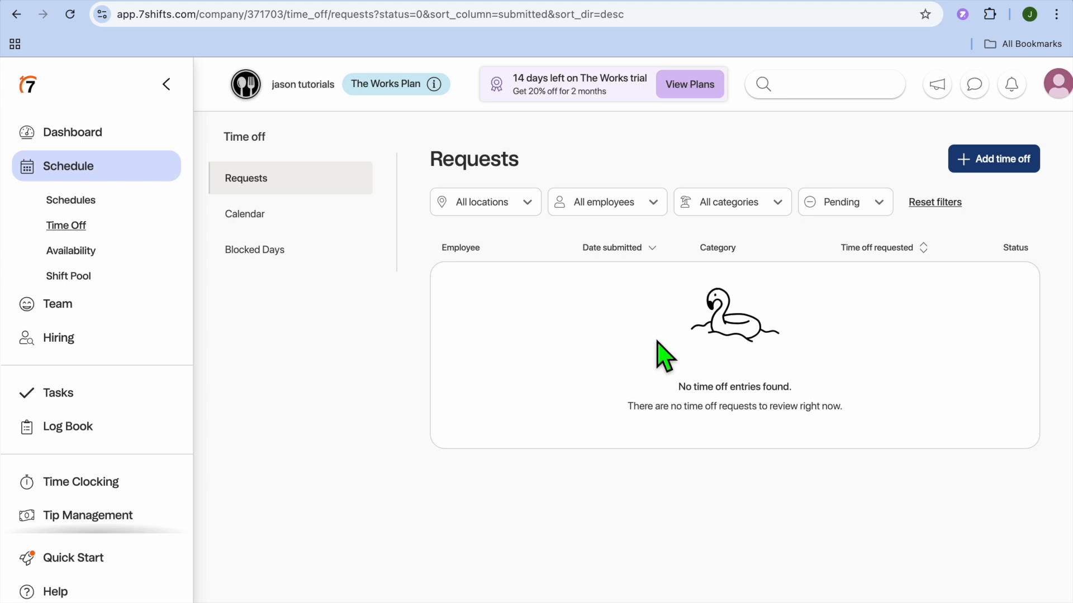
pyautogui.click(56, 254)
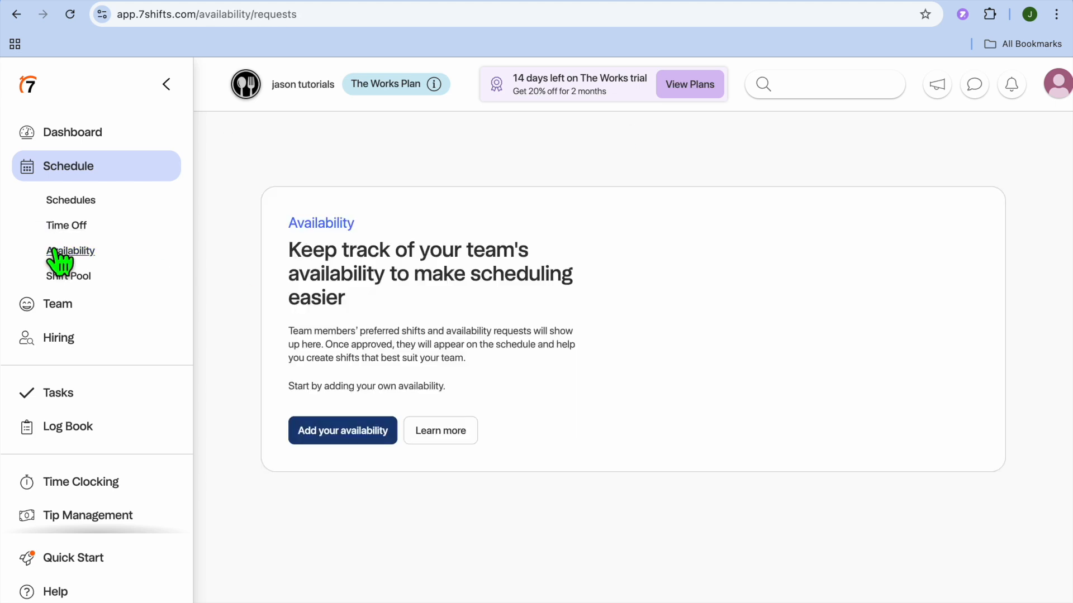
pyautogui.click(339, 453)
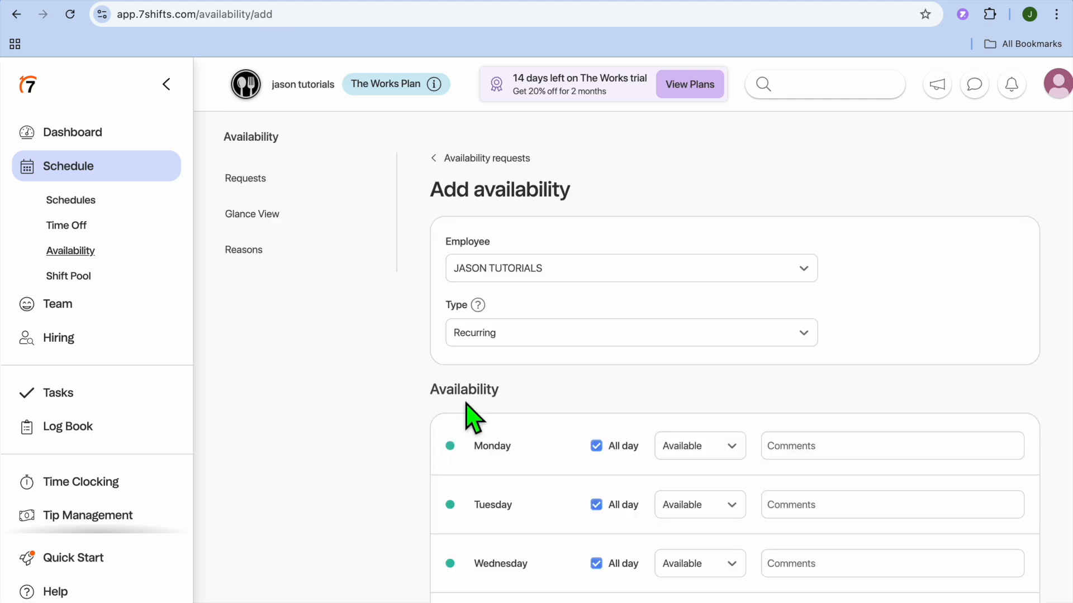
pyautogui.scroll(-5, 469, 411)
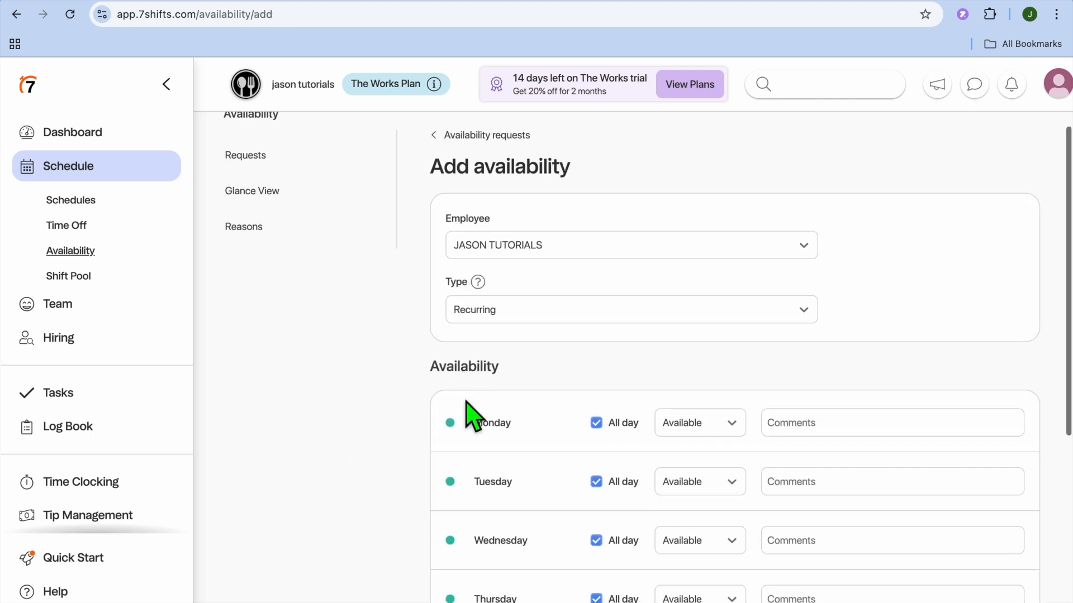
pyautogui.scroll(-3, 469, 412)
pyautogui.scroll(5, 469, 412)
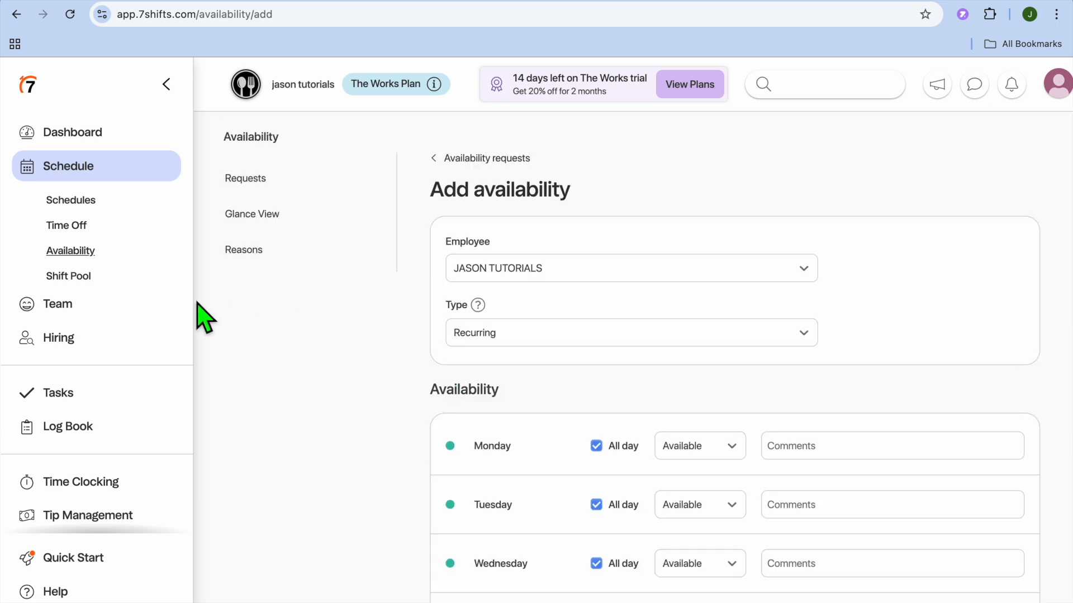
pyautogui.click(275, 185)
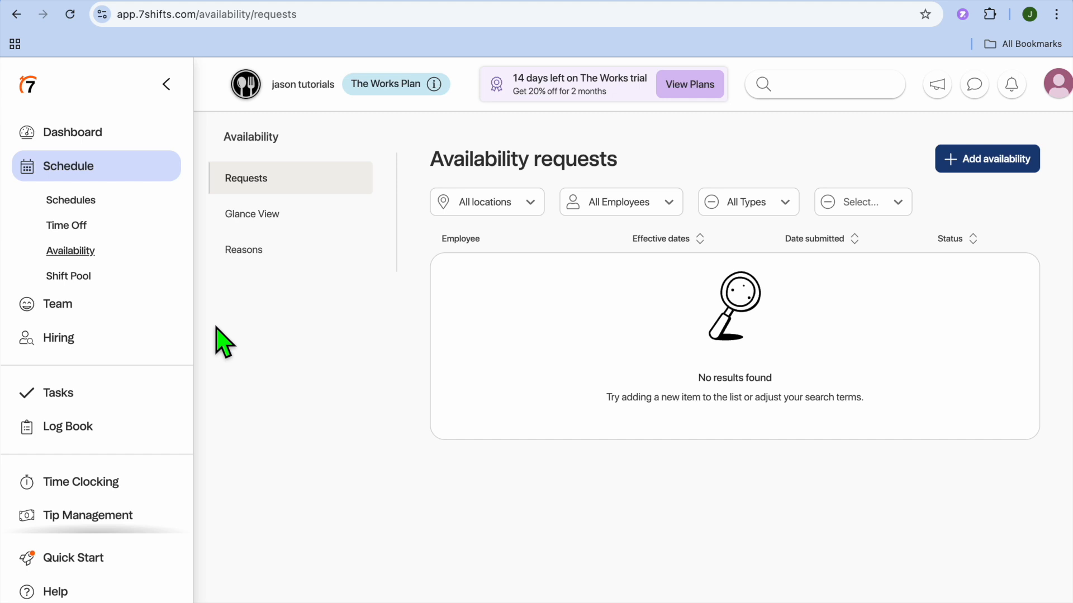
# Browse the Hiring page and then the Tasks overview
pyautogui.click(105, 347)
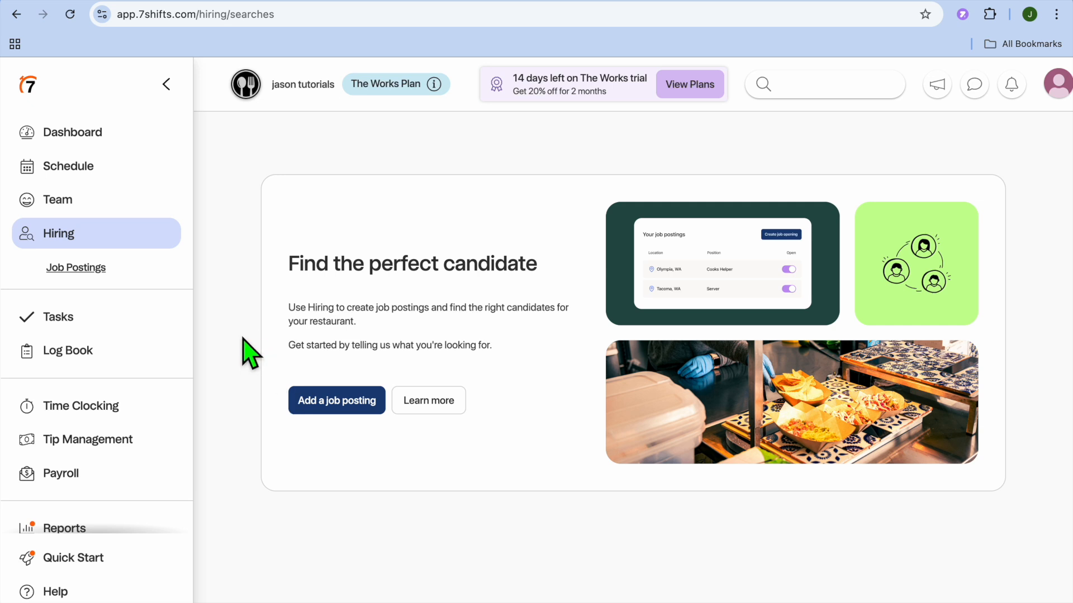
pyautogui.click(55, 321)
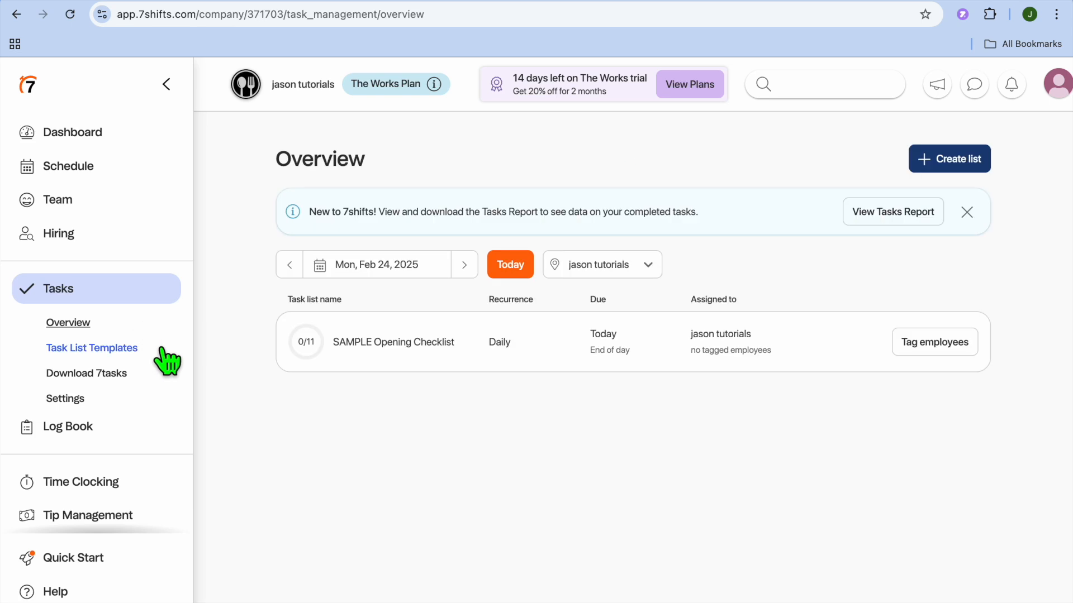
# Open the Create List form for a new task list and review its fields
pyautogui.click(961, 174)
pyautogui.click(412, 276)
pyautogui.click(512, 310)
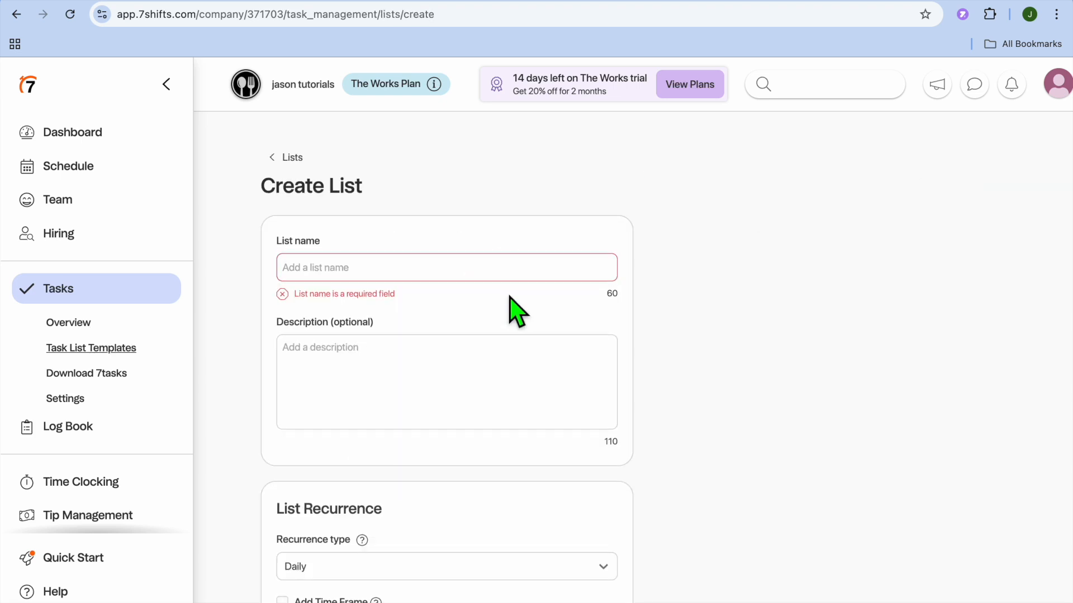
pyautogui.scroll(-3, 492, 307)
pyautogui.scroll(-3, 455, 258)
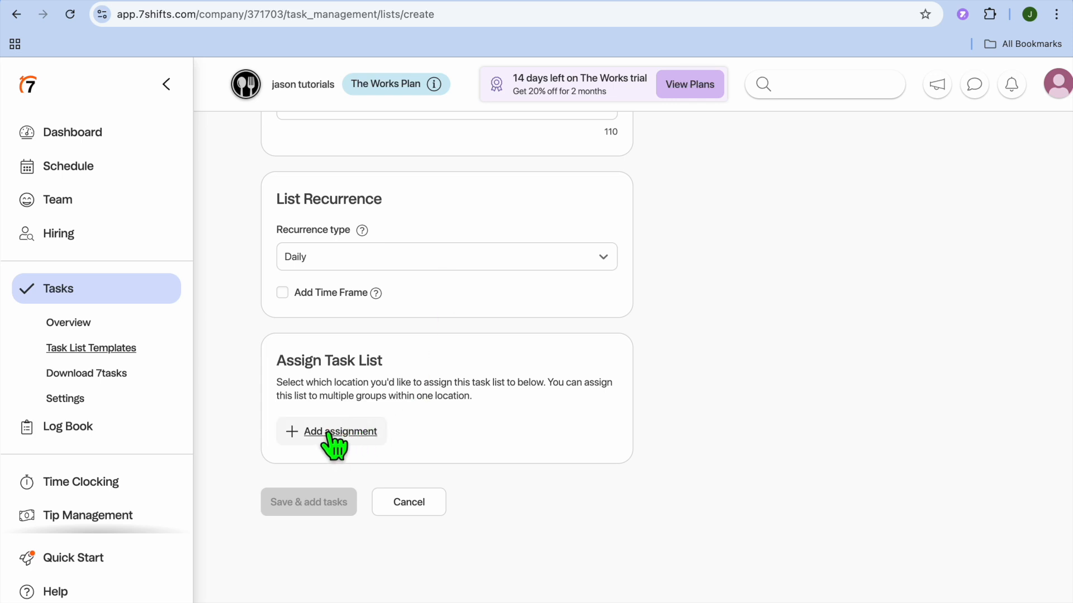
# Browse the Log Book page and the Time Clocking page
pyautogui.click(89, 441)
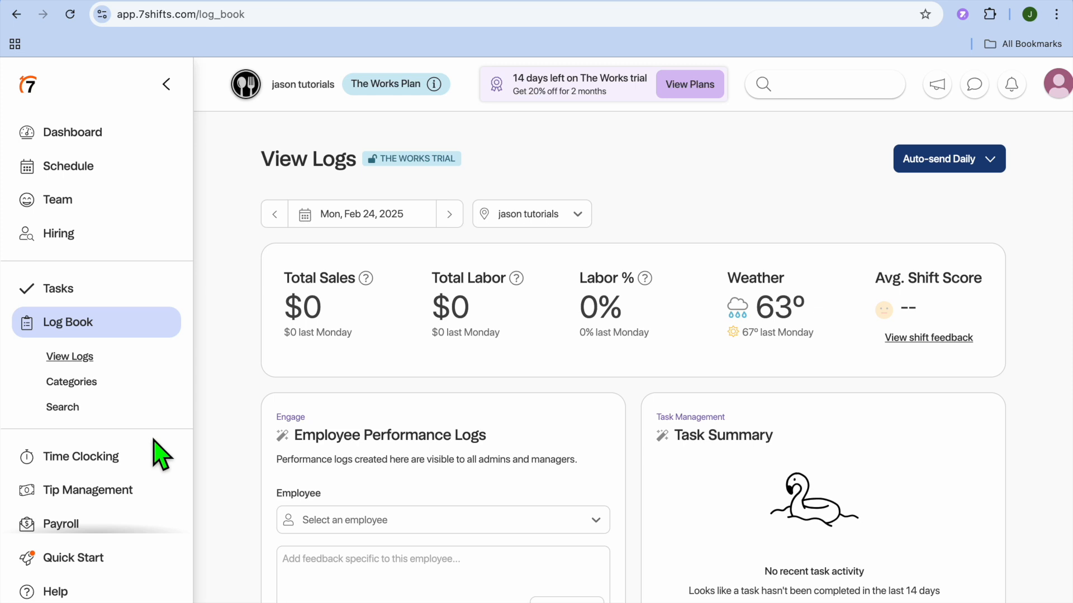
pyautogui.click(115, 459)
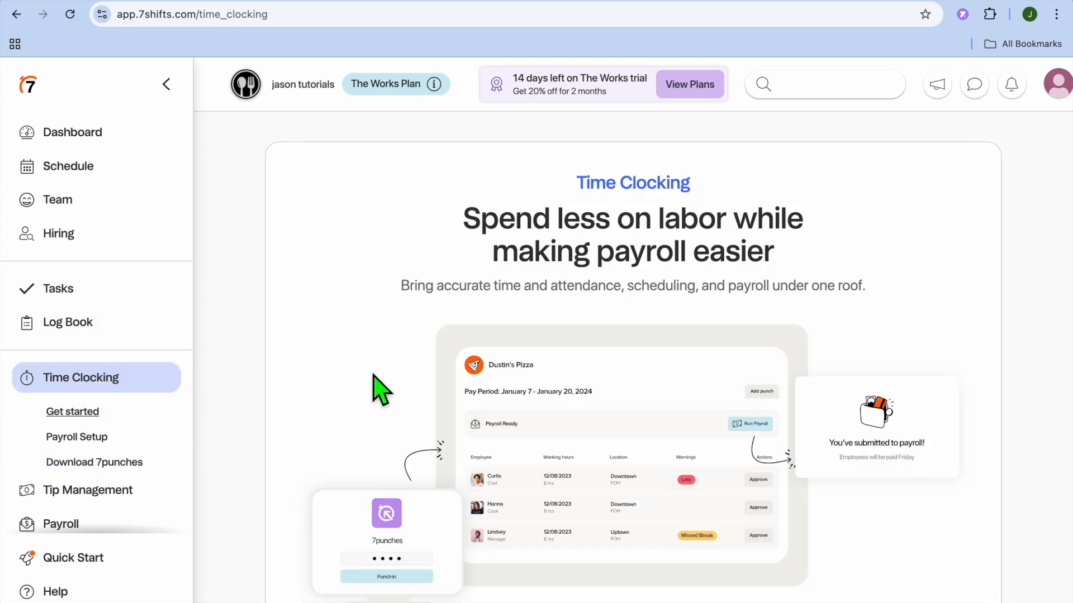
pyautogui.scroll(-5, 373, 377)
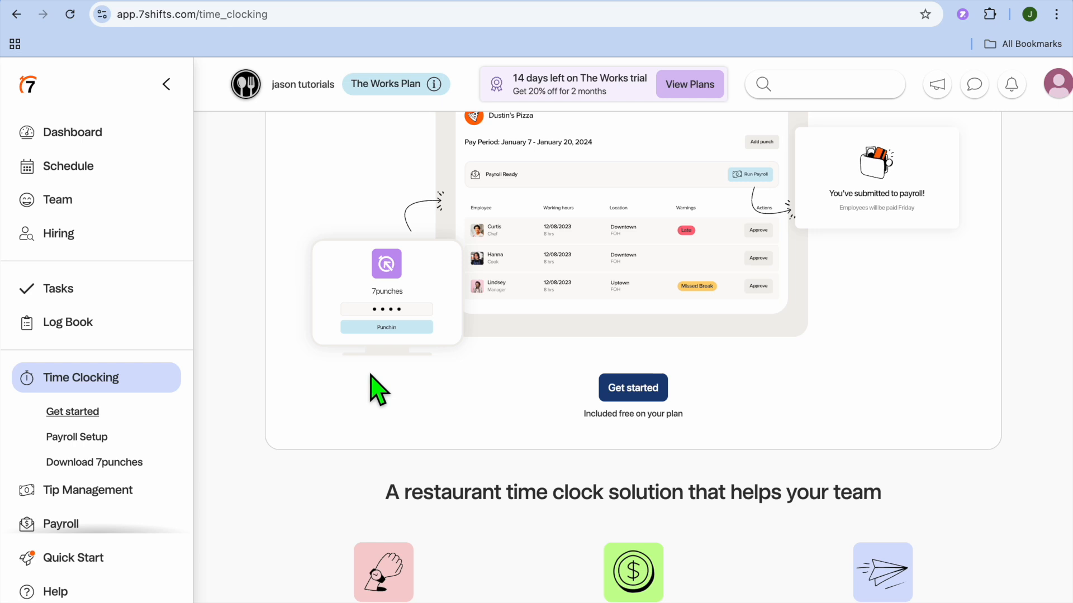
pyautogui.scroll(-3, 134, 419)
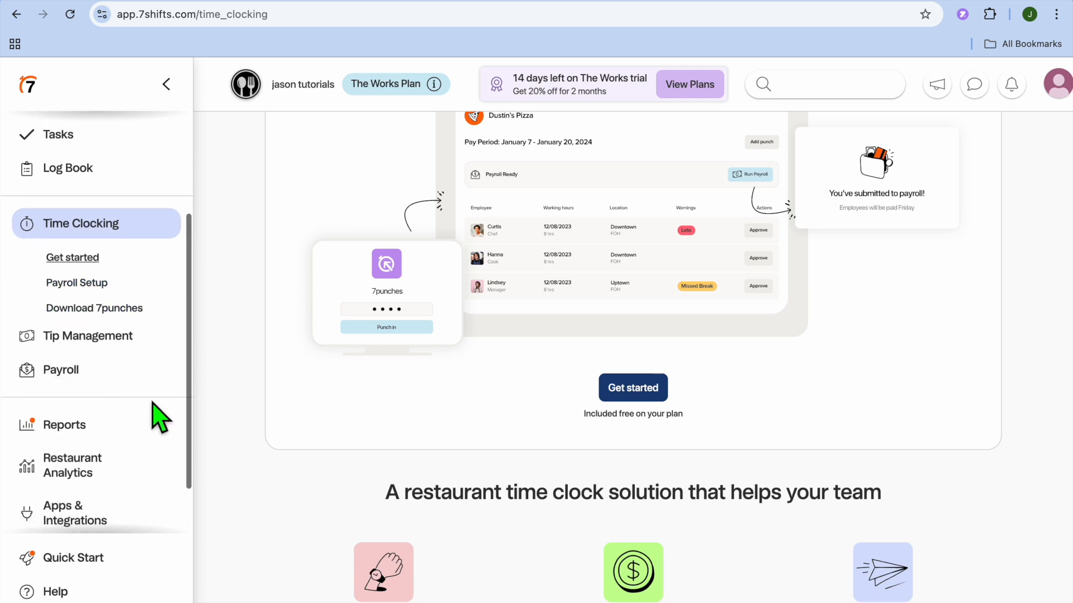
# Open the Tip Management page and the tip pool builder, then return to the tip pool overview
pyautogui.click(130, 339)
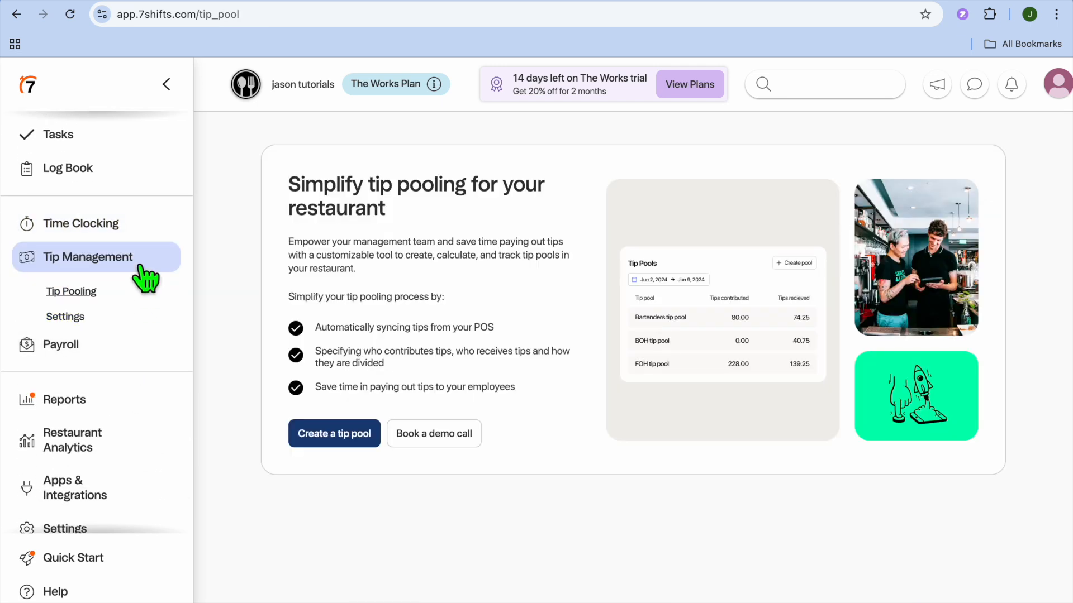
pyautogui.click(334, 440)
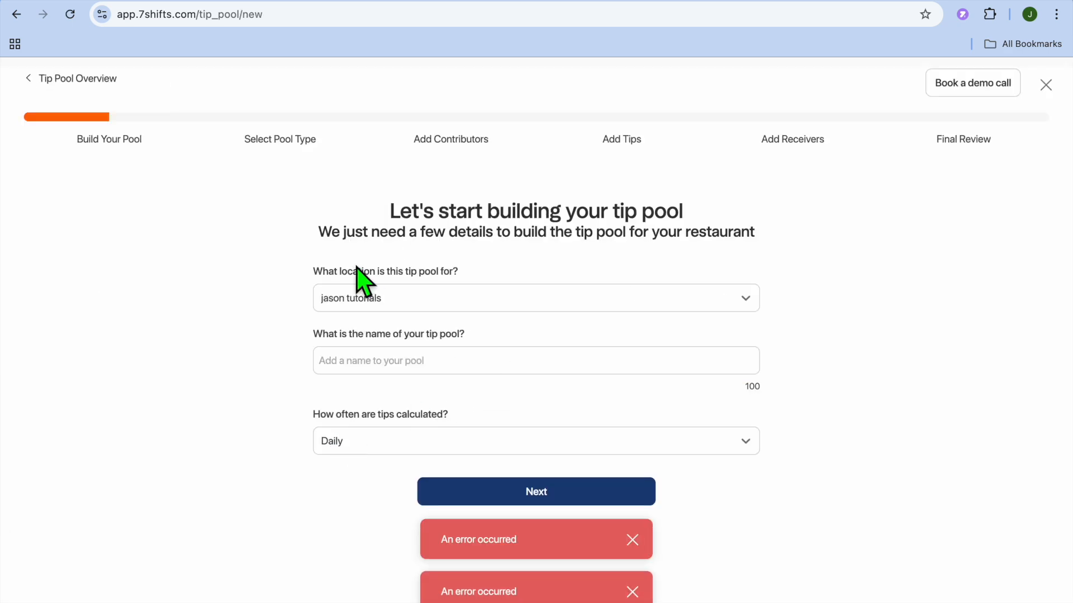
pyautogui.click(29, 79)
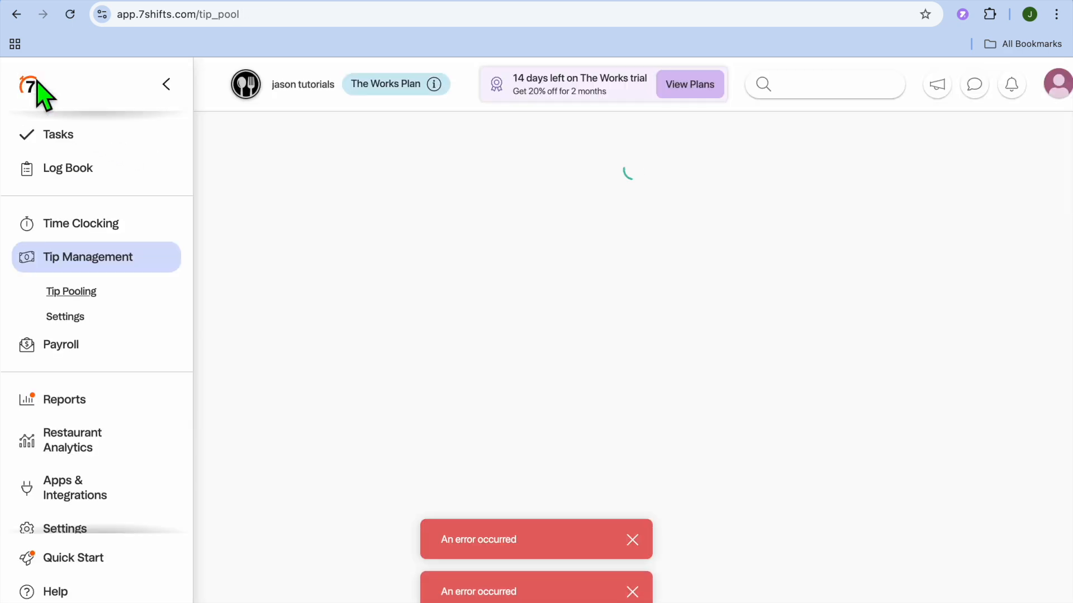
# Browse the Payroll page and the Reports section, including the Time Off and Attendance reports
pyautogui.click(89, 353)
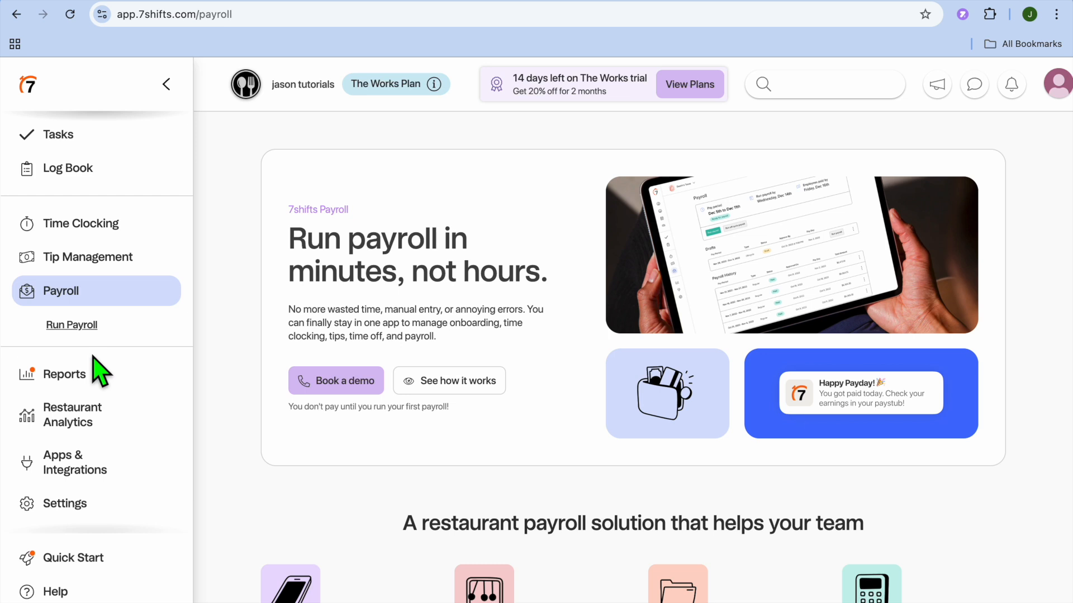
pyautogui.click(72, 377)
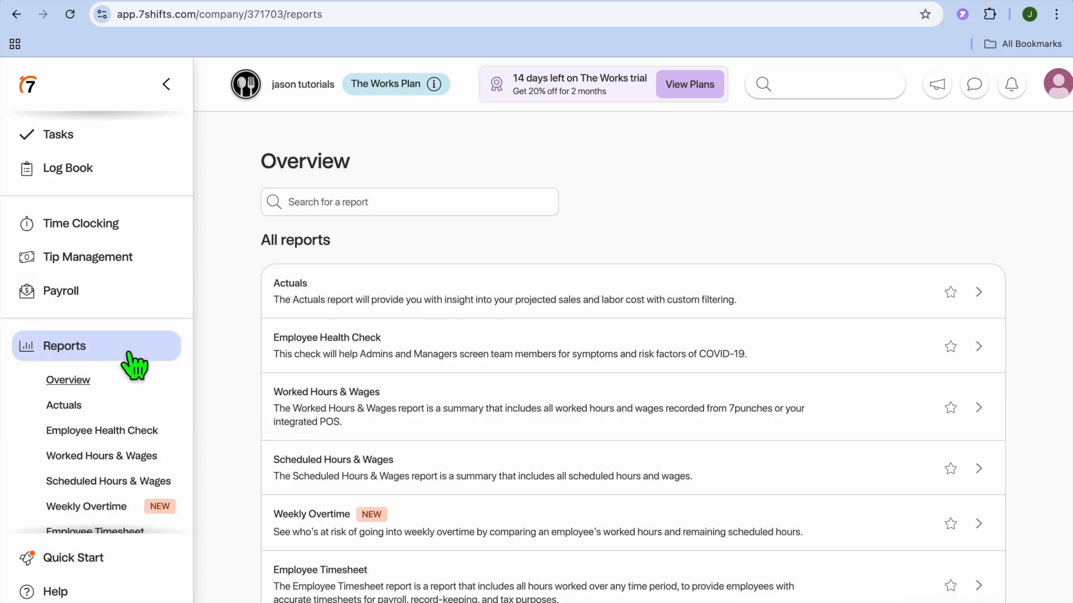
pyautogui.scroll(-4, 134, 366)
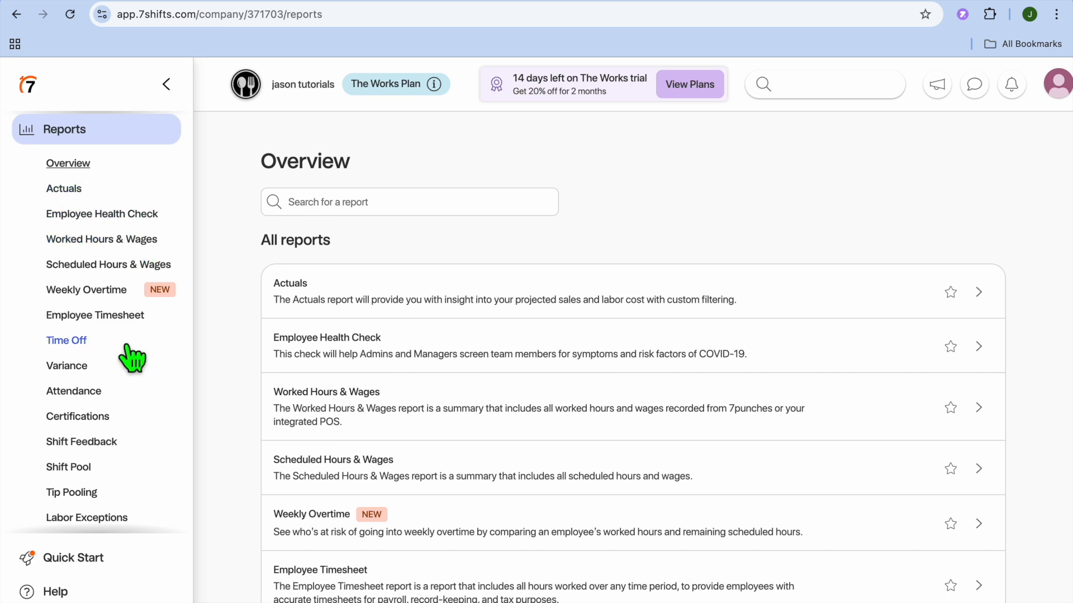
pyautogui.click(84, 342)
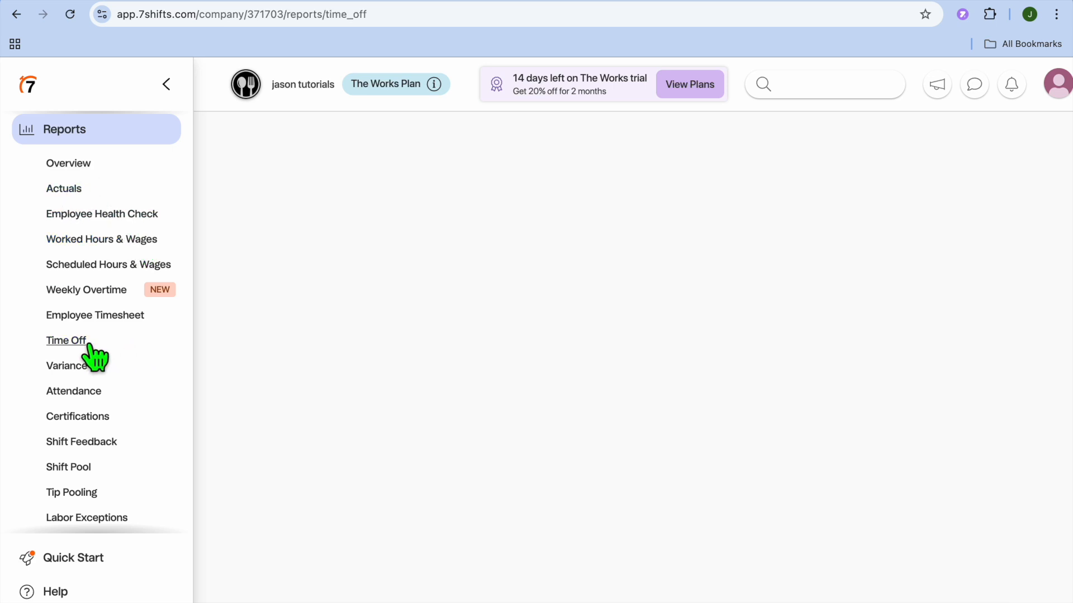
pyautogui.click(84, 391)
pyautogui.scroll(-4, 88, 398)
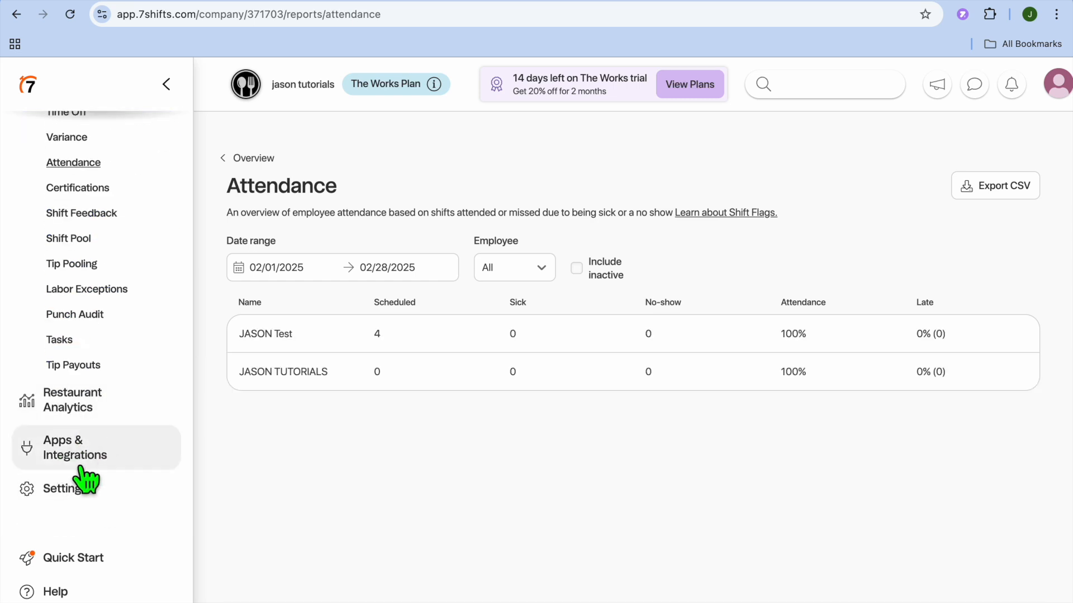
# Browse the Restaurant Analytics page and the Apps & Integrations catalogue
pyautogui.click(93, 412)
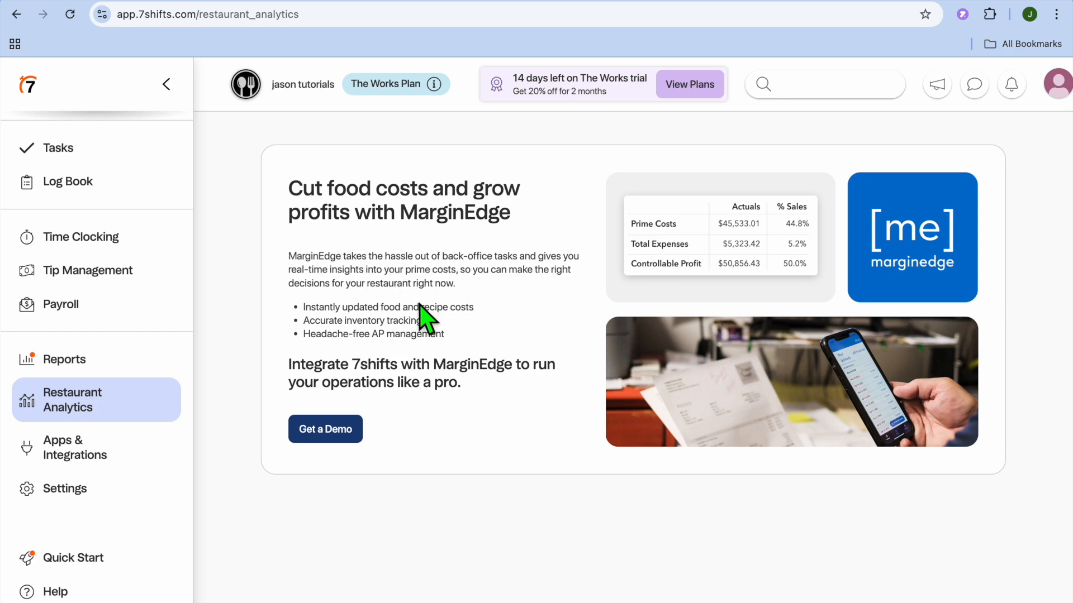
pyautogui.click(106, 449)
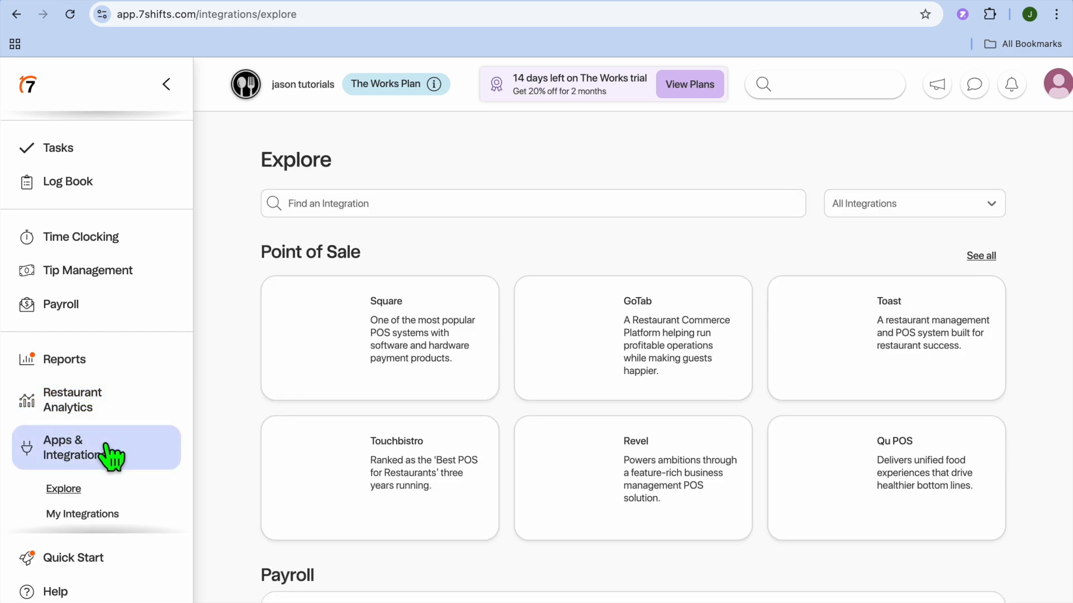
pyautogui.scroll(-2, 361, 394)
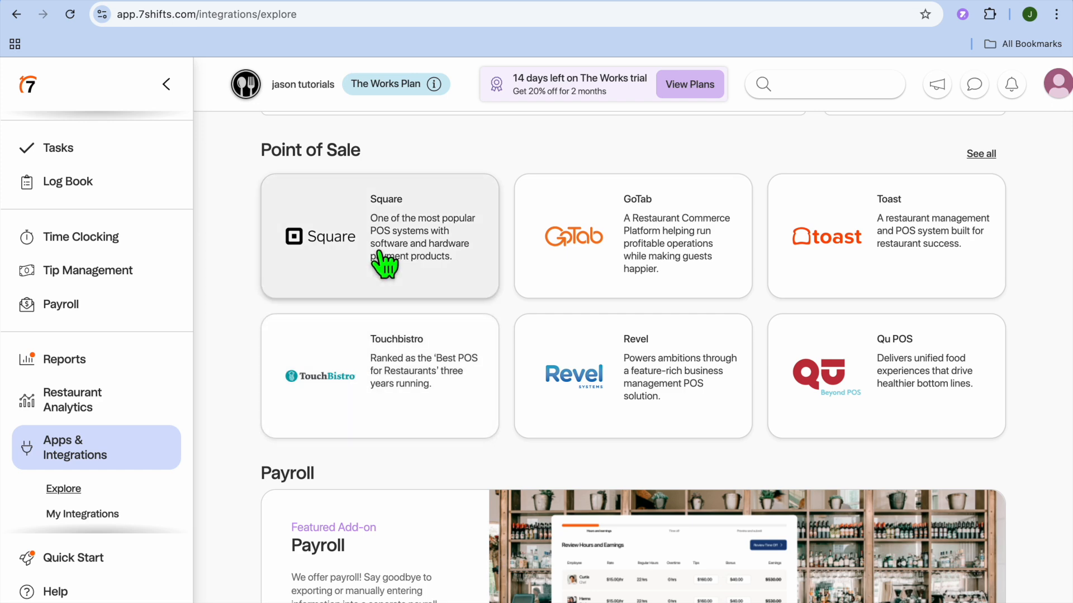
pyautogui.scroll(-5, 528, 335)
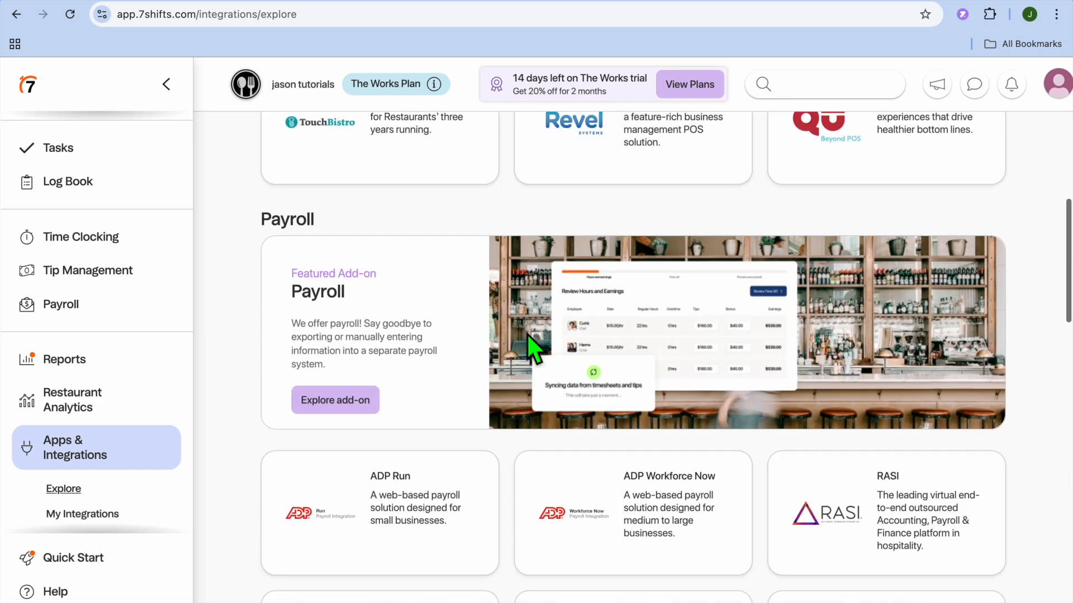
pyautogui.scroll(-18, 420, 357)
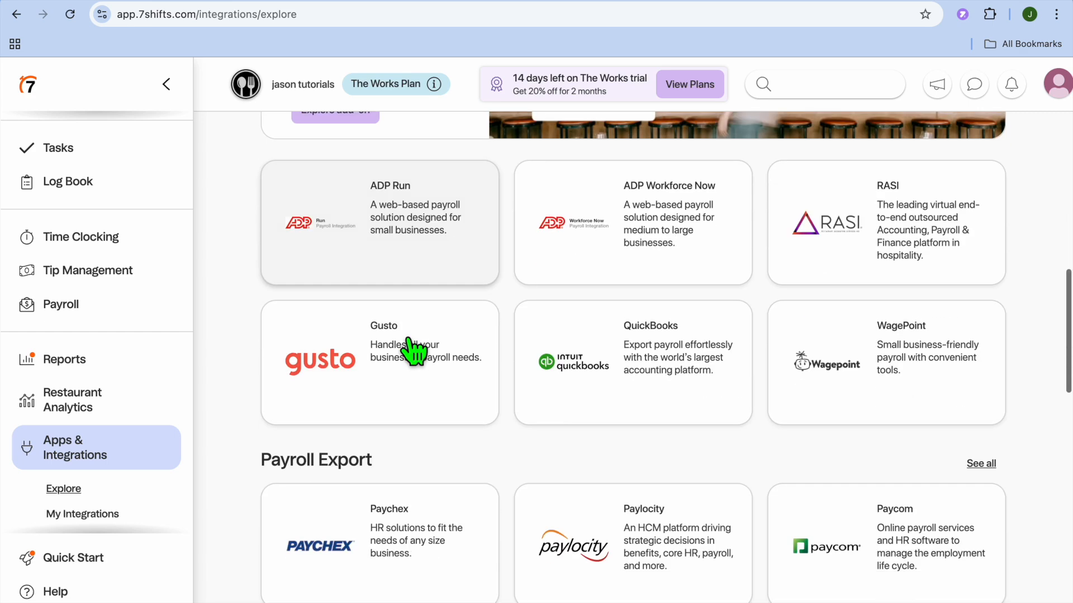
pyautogui.scroll(-3, 413, 350)
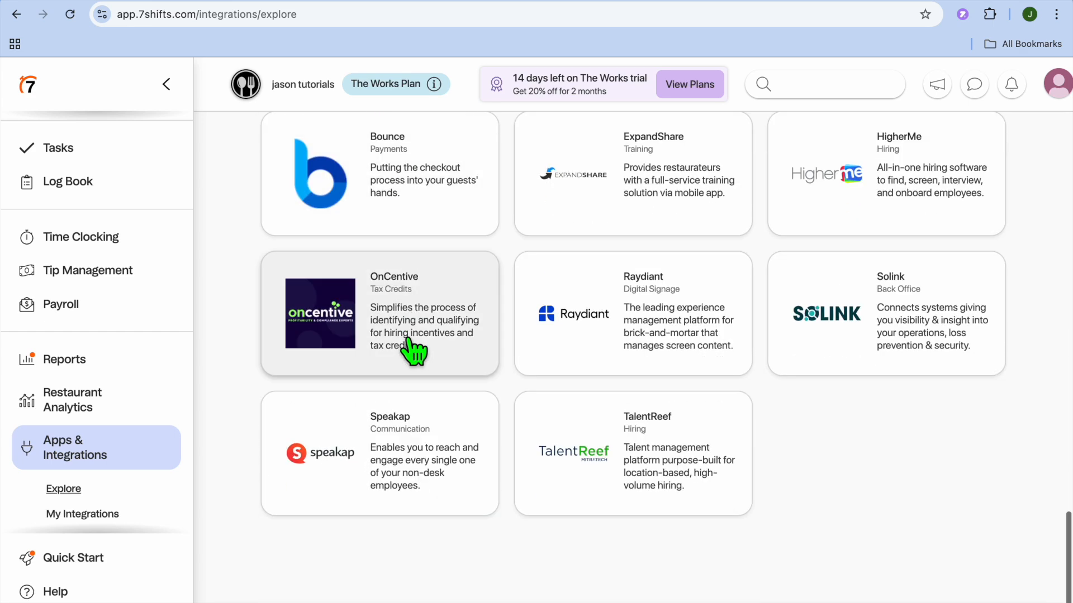
pyautogui.scroll(20, 413, 351)
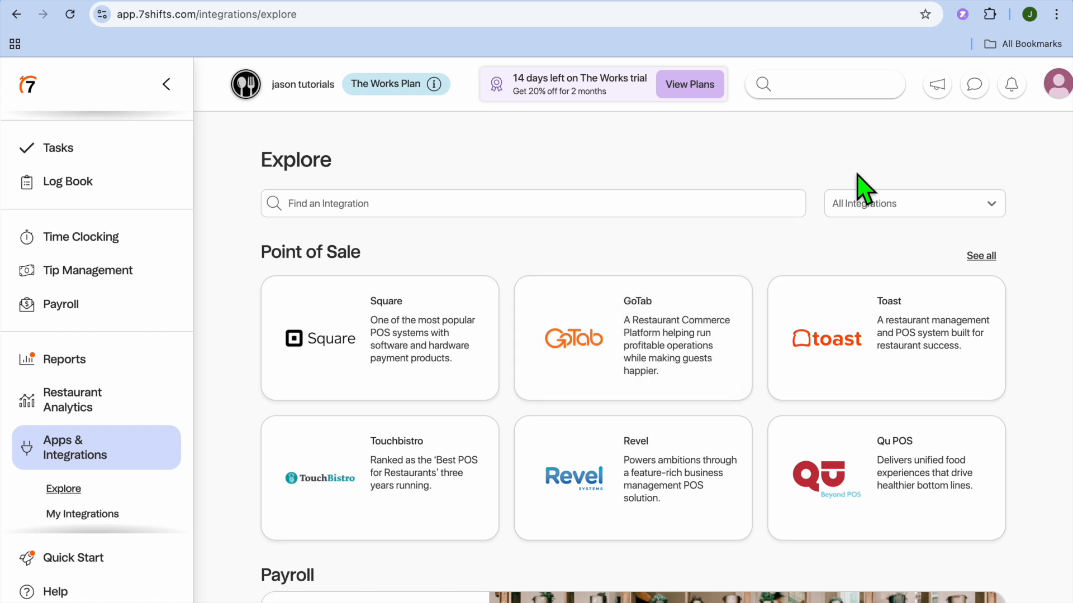
# Return to the schedule and examine the new Tuesday shift dialog, including its Time off tab, then close it
pyautogui.click(870, 3)
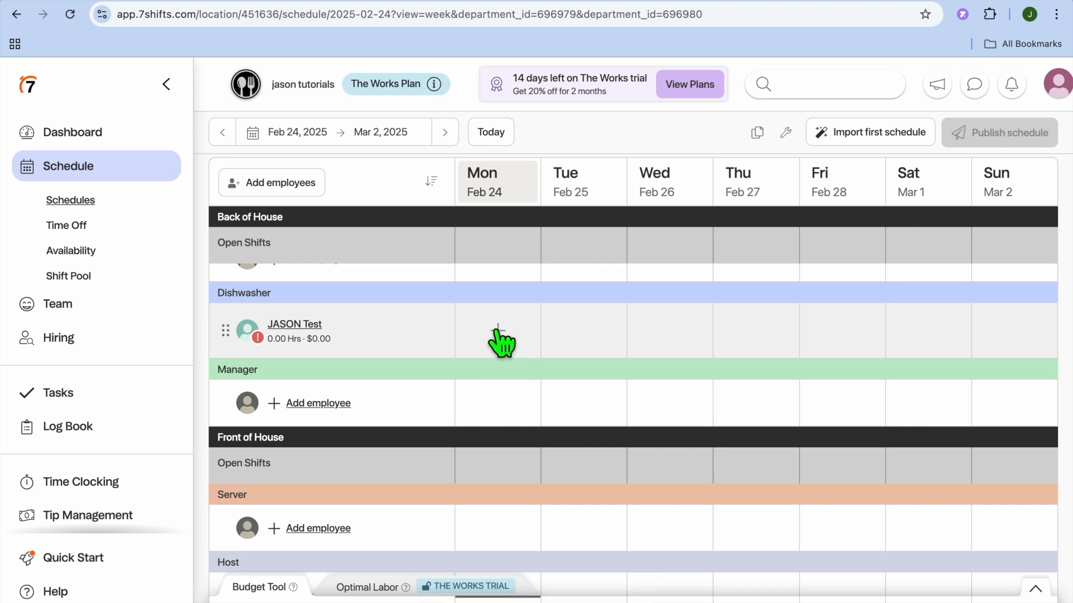
pyautogui.click(589, 330)
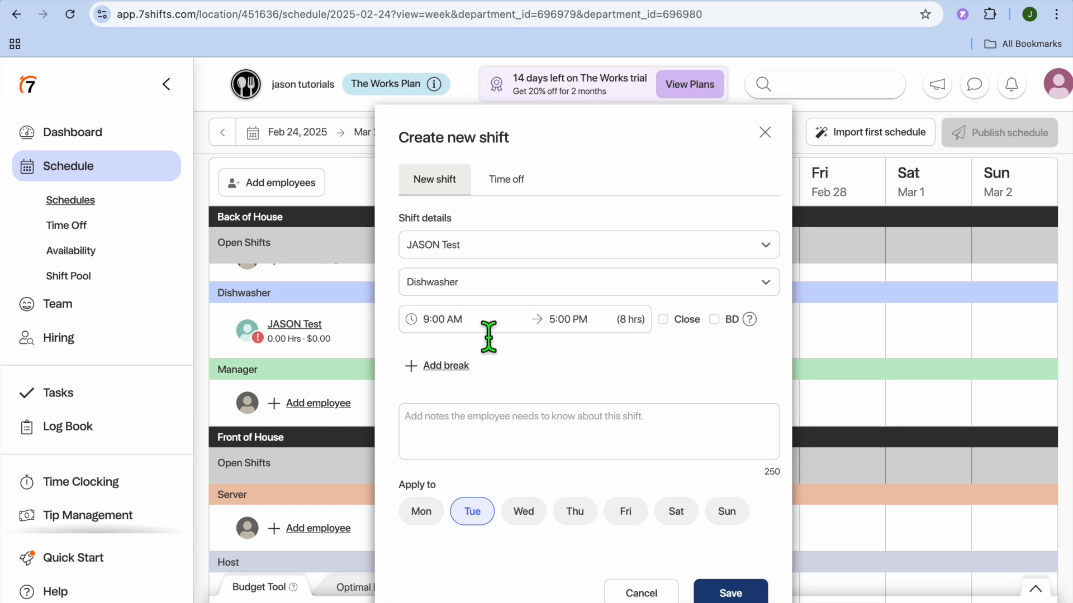
pyautogui.click(463, 332)
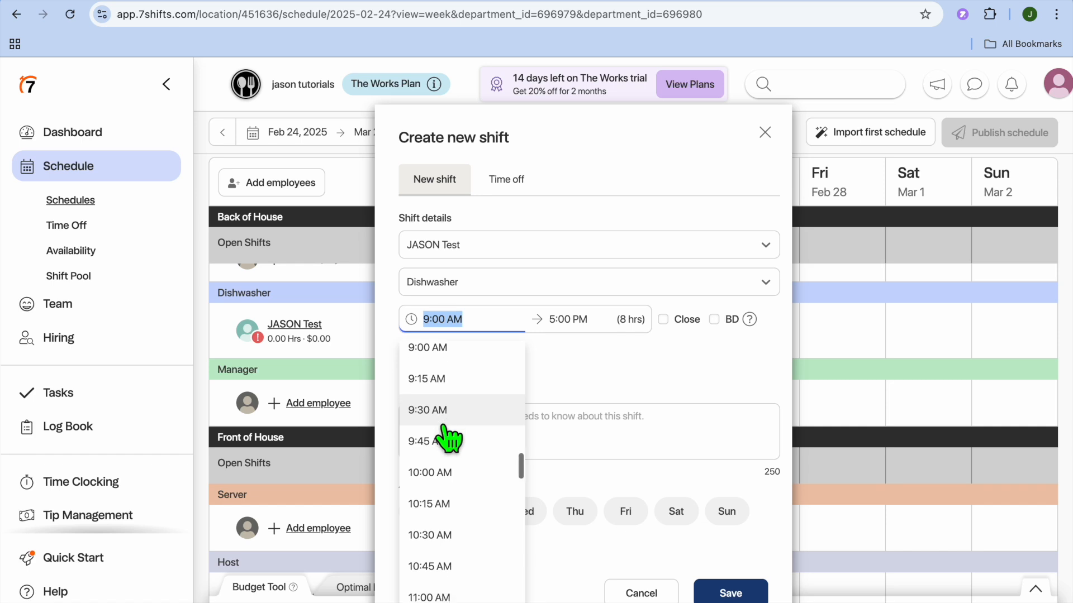
pyautogui.click(628, 402)
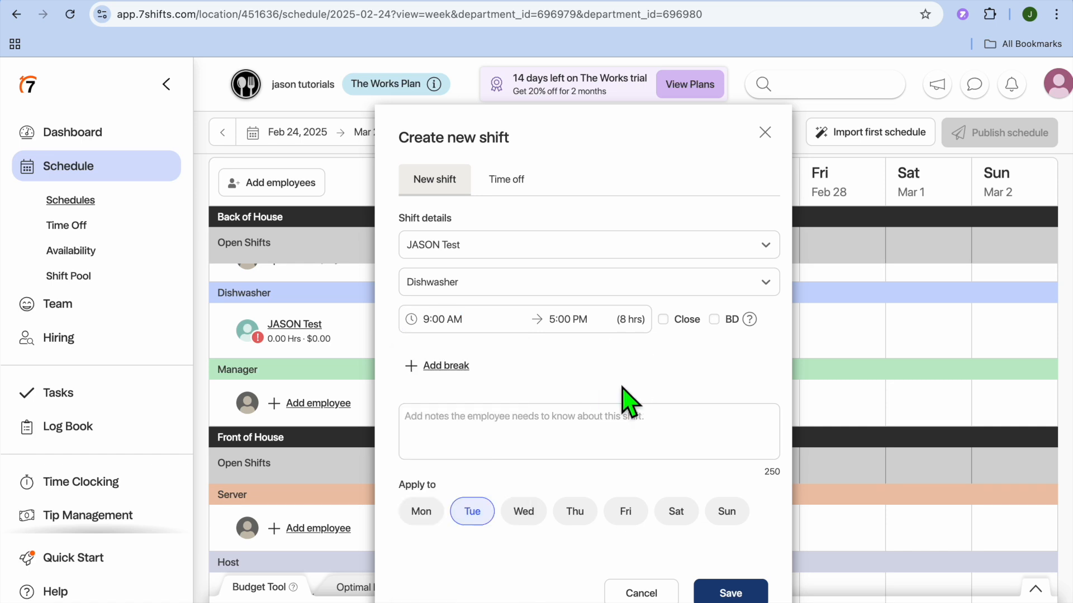
pyautogui.click(638, 332)
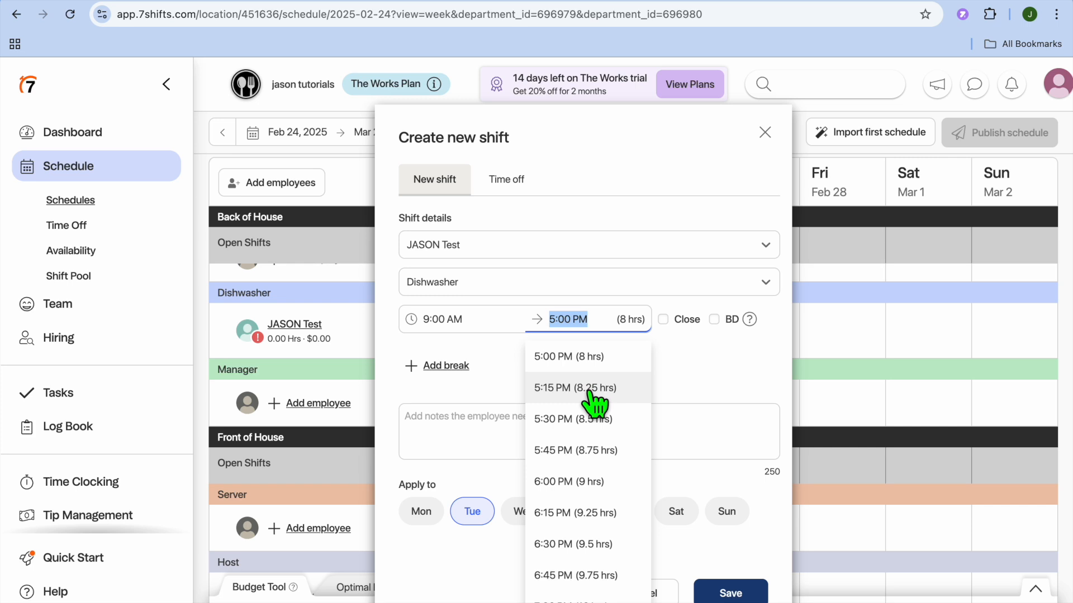
pyautogui.click(701, 389)
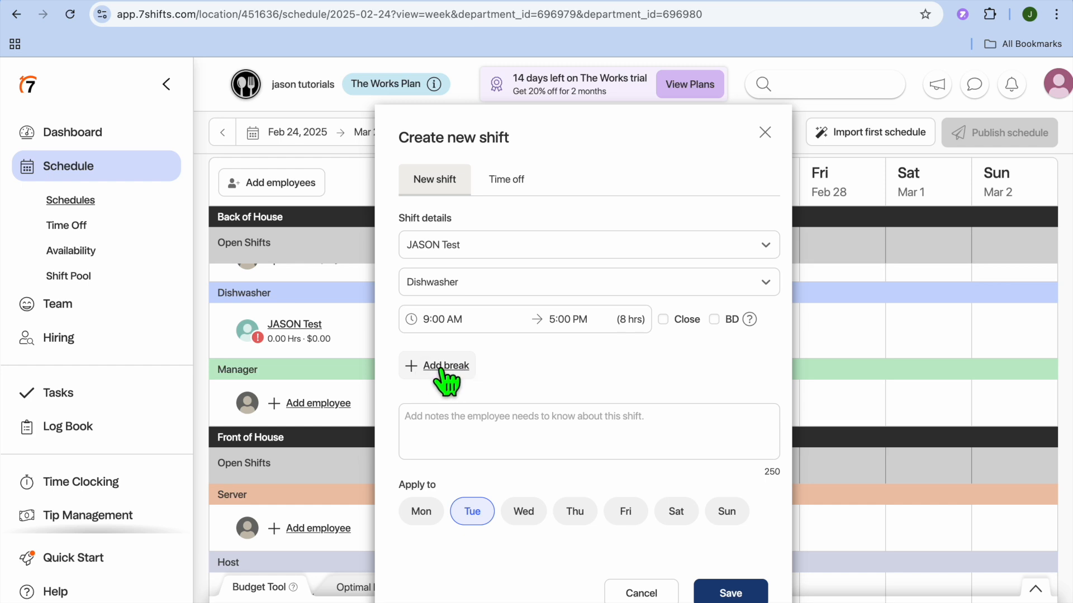
pyautogui.click(525, 517)
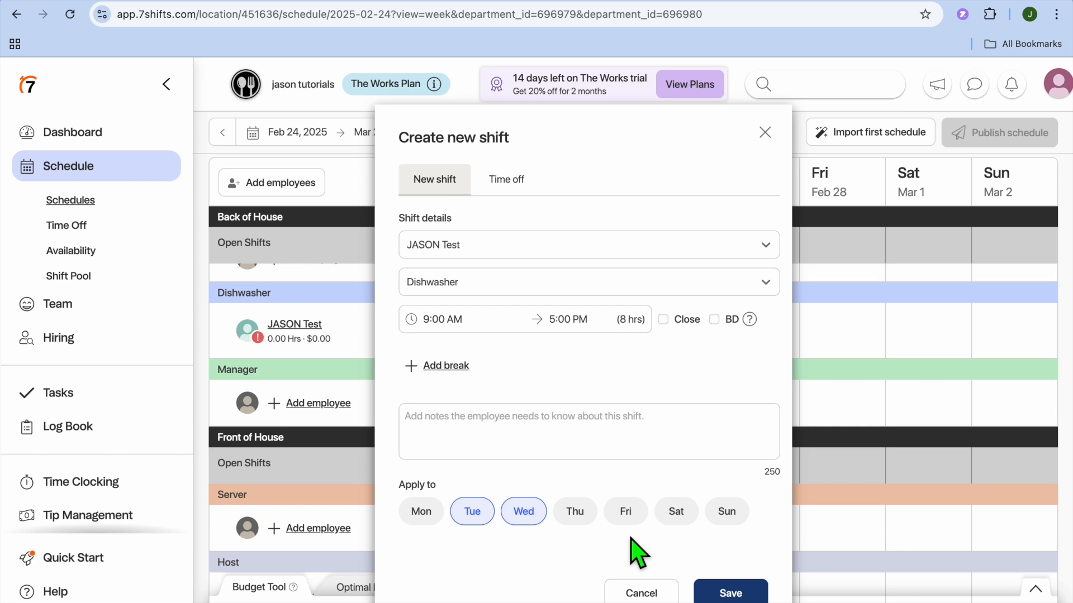
pyautogui.click(507, 180)
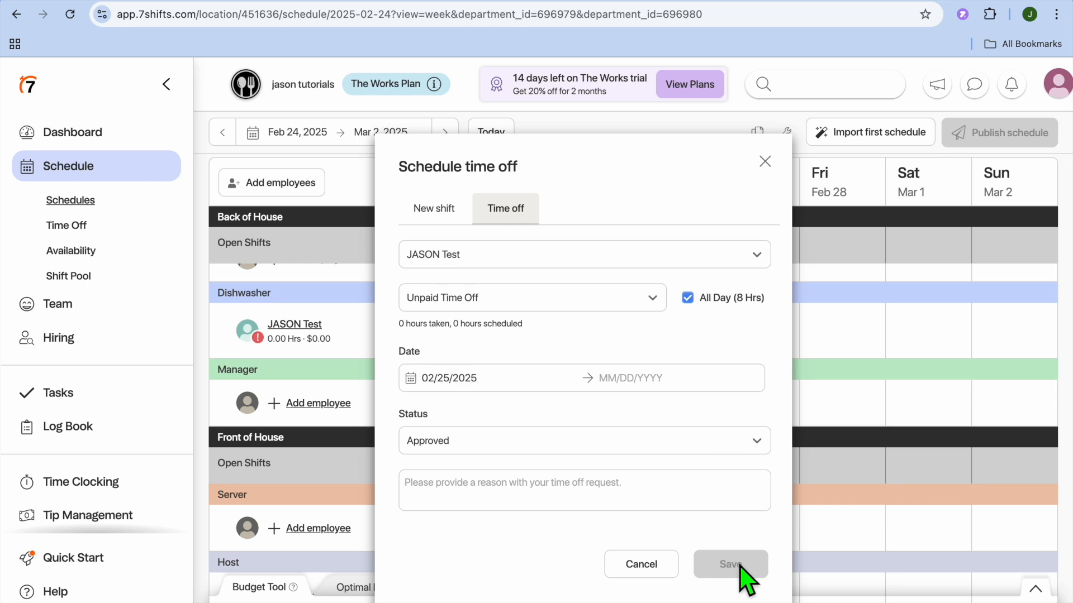
pyautogui.click(765, 161)
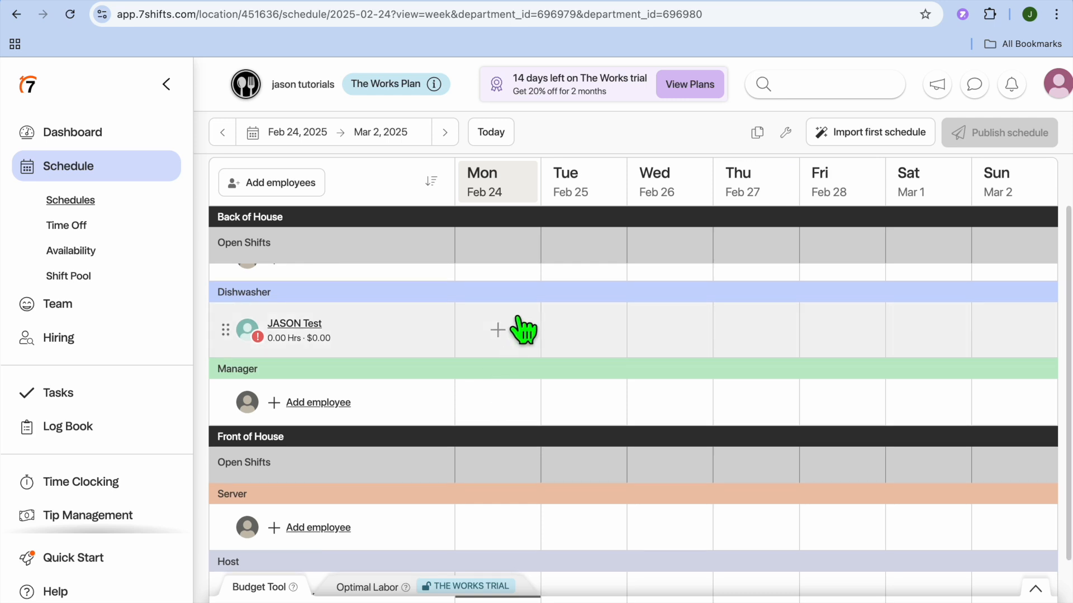
# Start a new Tuesday Dishwasher shift for the employee
pyautogui.click(565, 330)
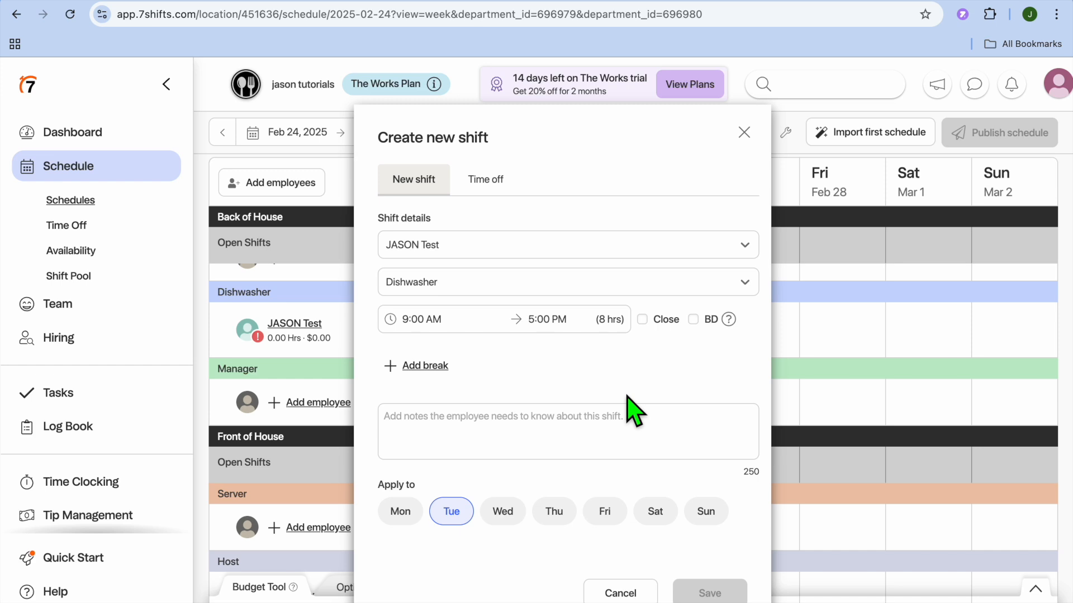